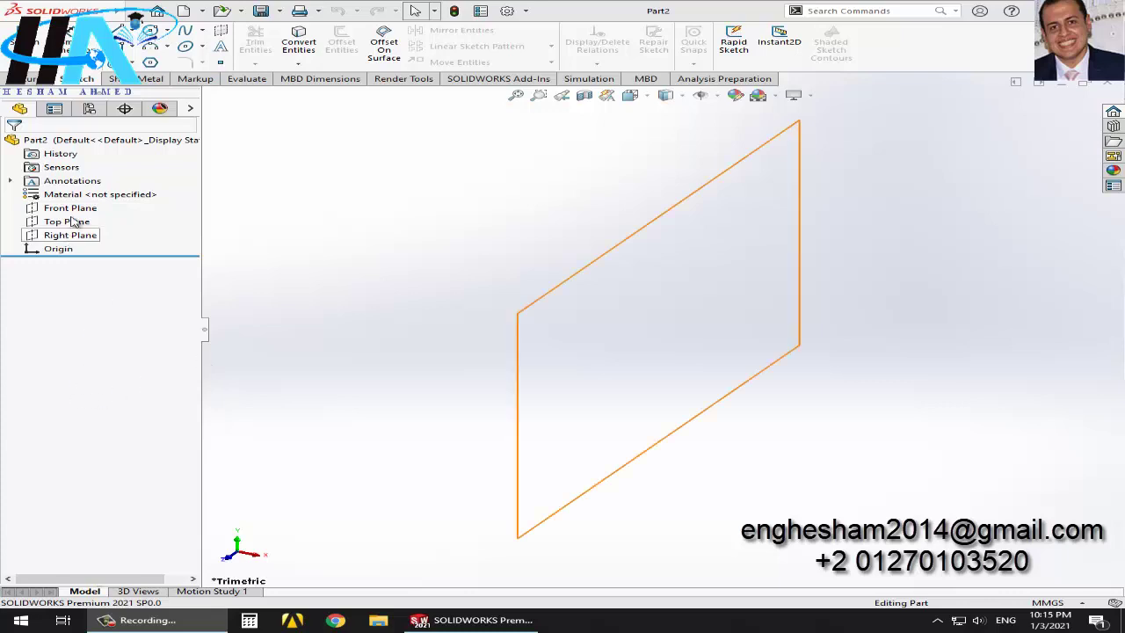
On the Front Plane, sketch a center rectangle about 183 × 151 mm, centred on the origin.
left_click(69, 210)
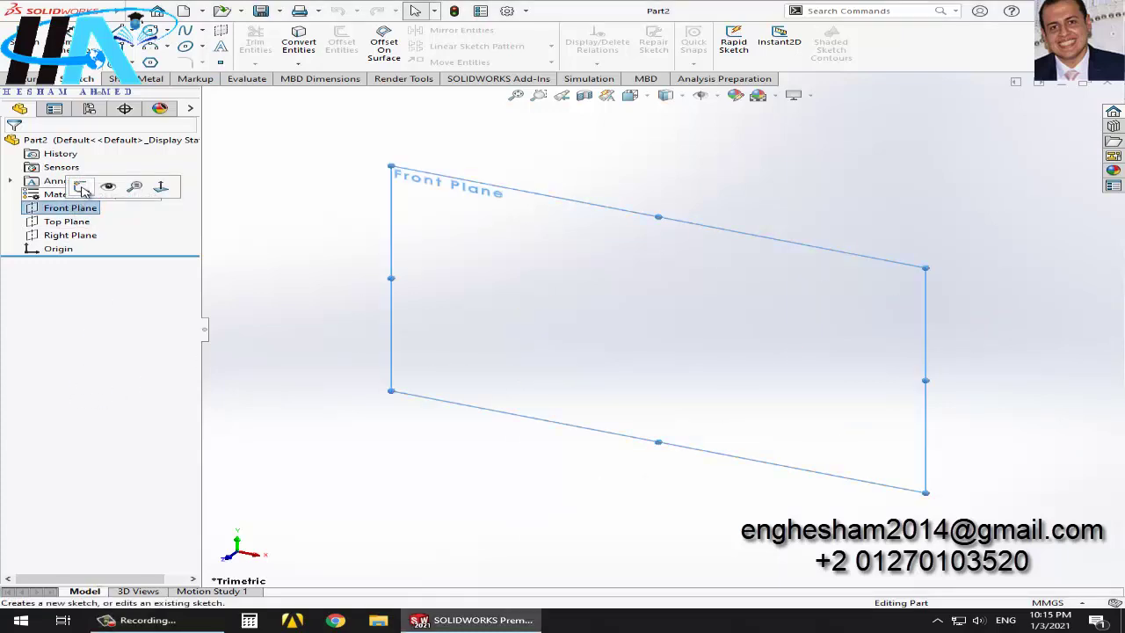
left_click(80, 188)
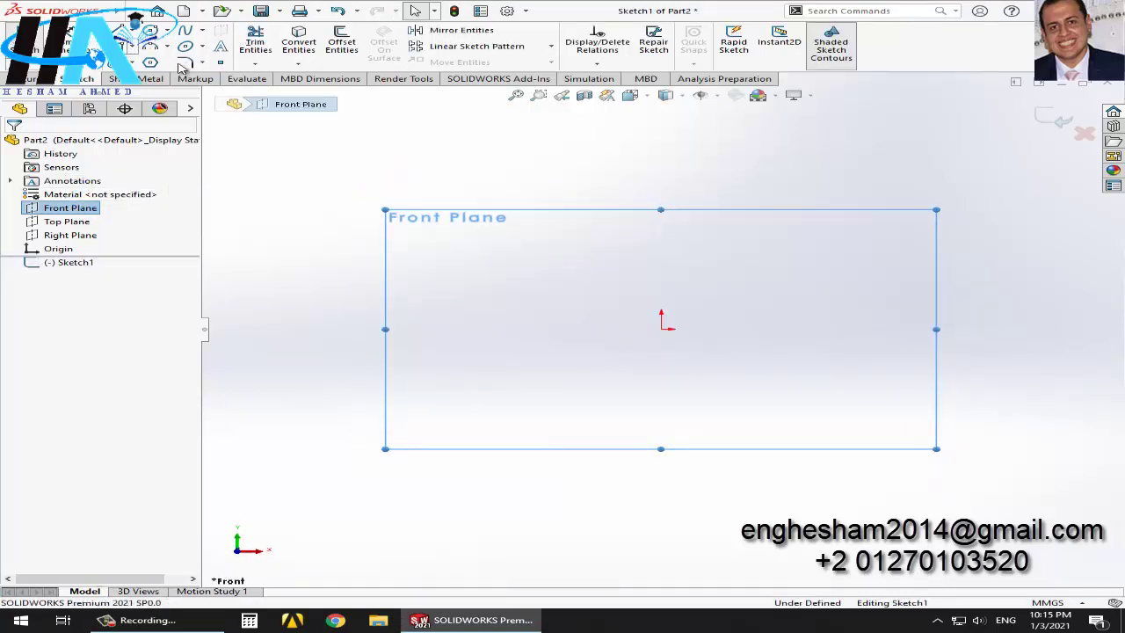
left_click(125, 48)
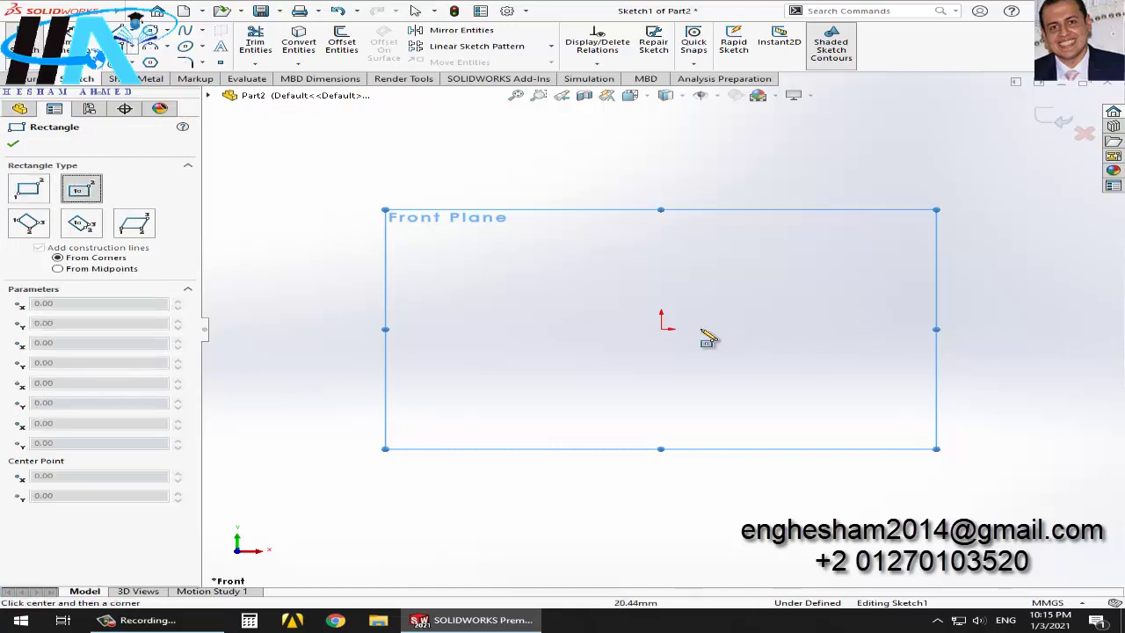
left_click(662, 325)
left_click(944, 165)
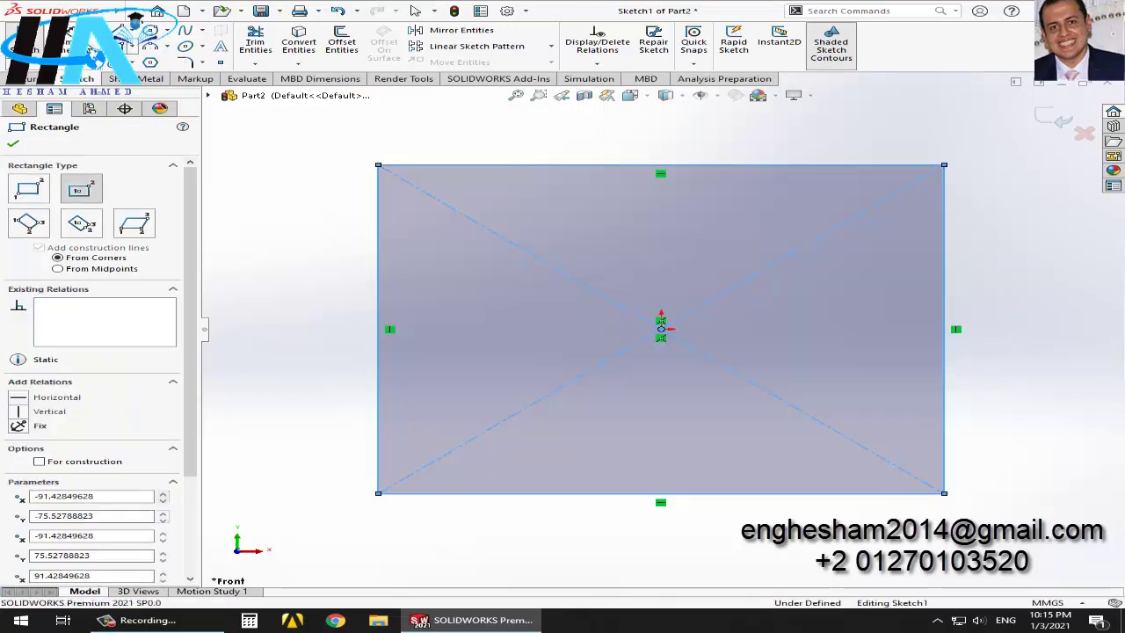
key("Escape")
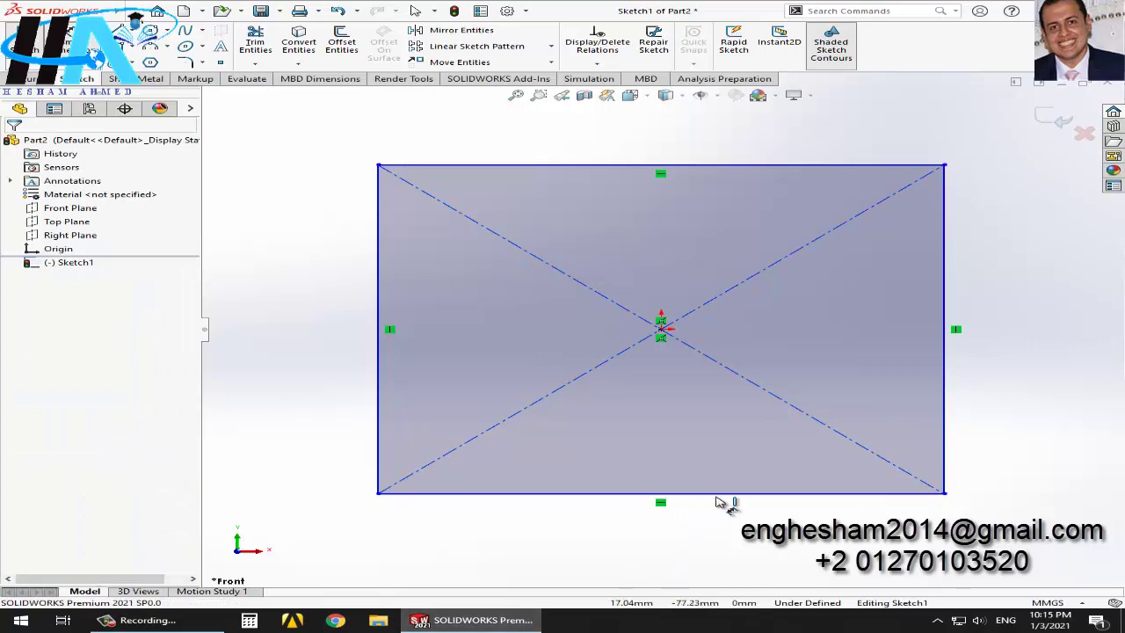
Dimension the rectangle's bottom and left edges to 200 mm each.
key("d")
left_click(721, 496)
left_click(715, 535)
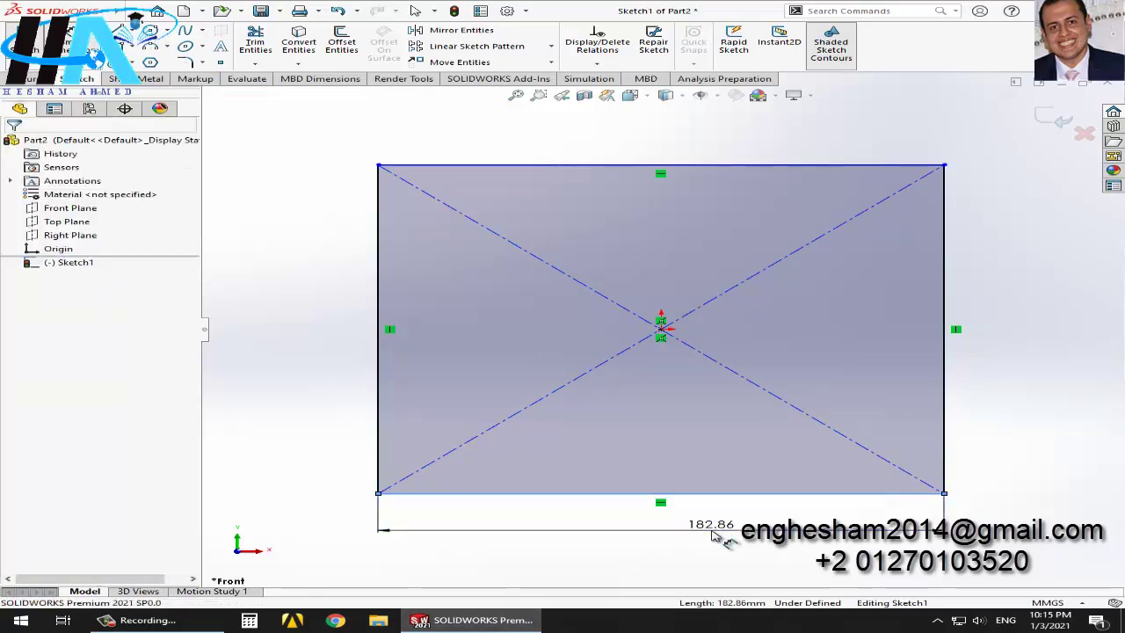
double_click(715, 534)
type("200")
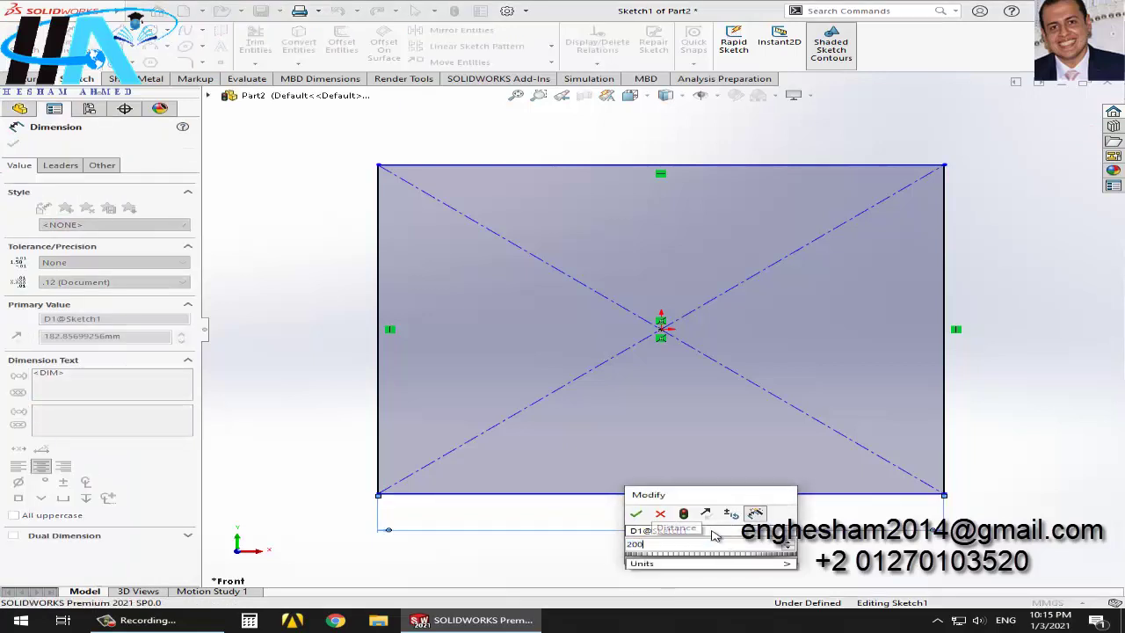
key("Return")
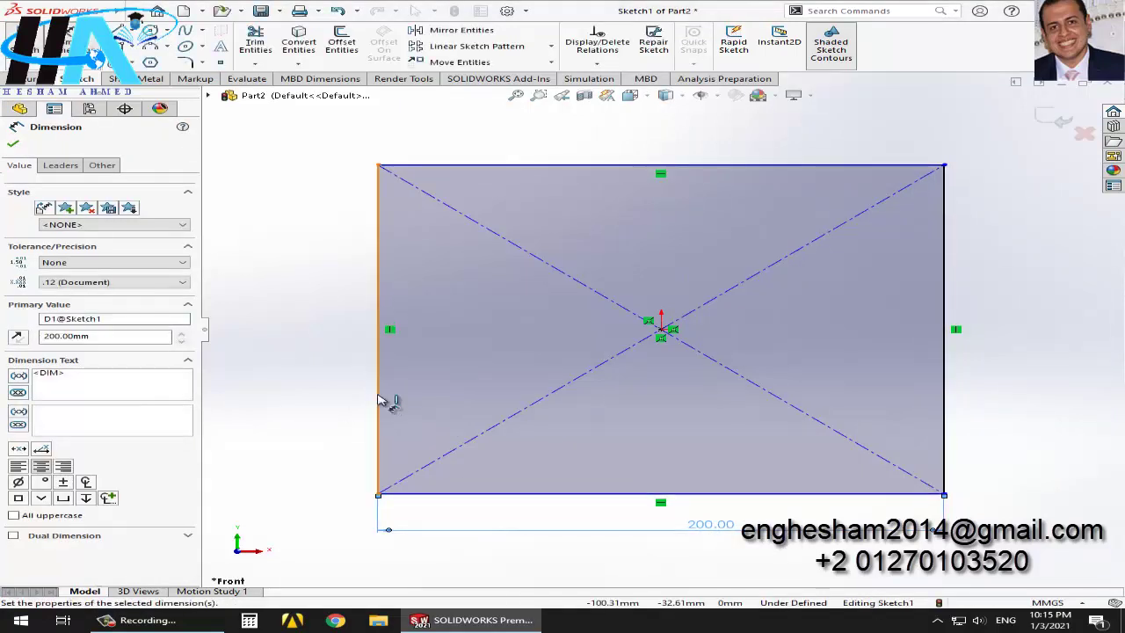
left_click(379, 397)
left_click(347, 387)
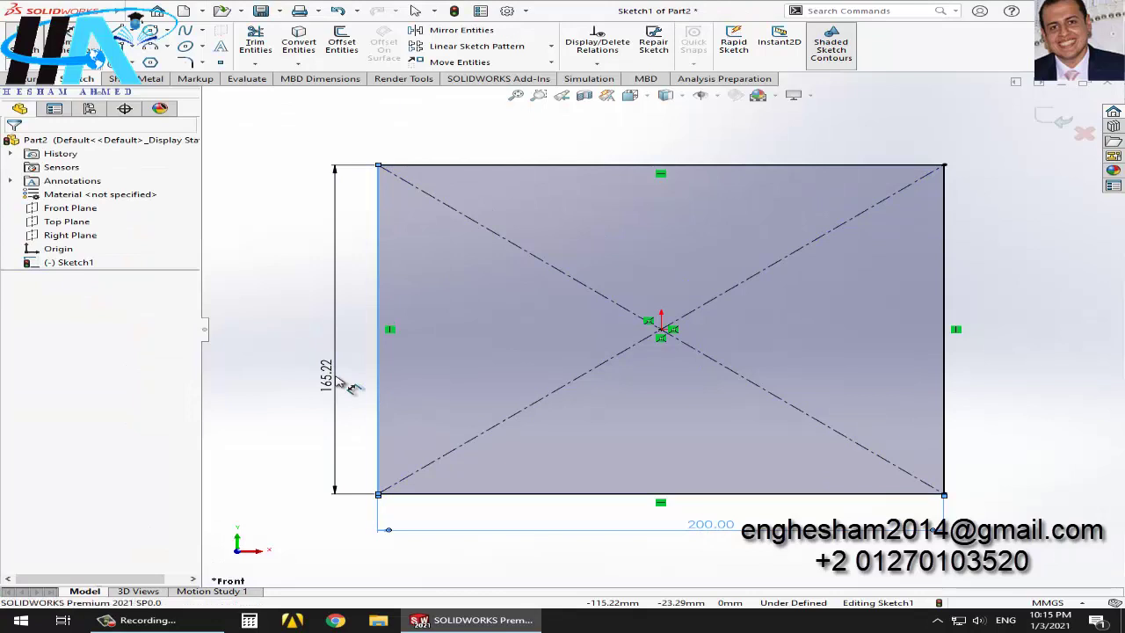
type("200")
key("Return")
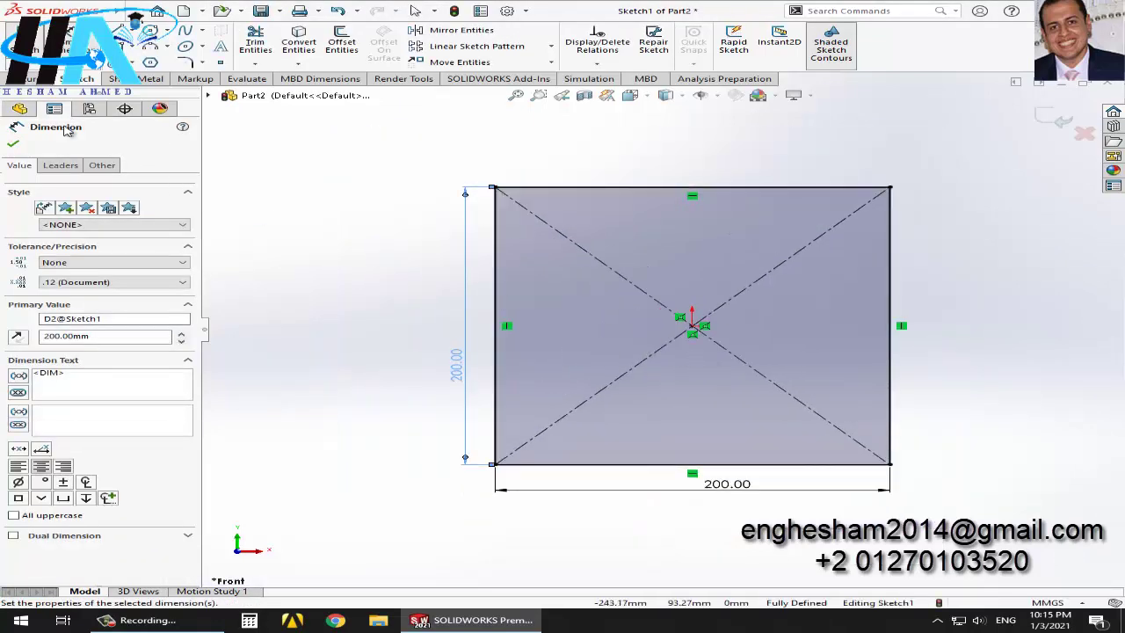
left_click(13, 145)
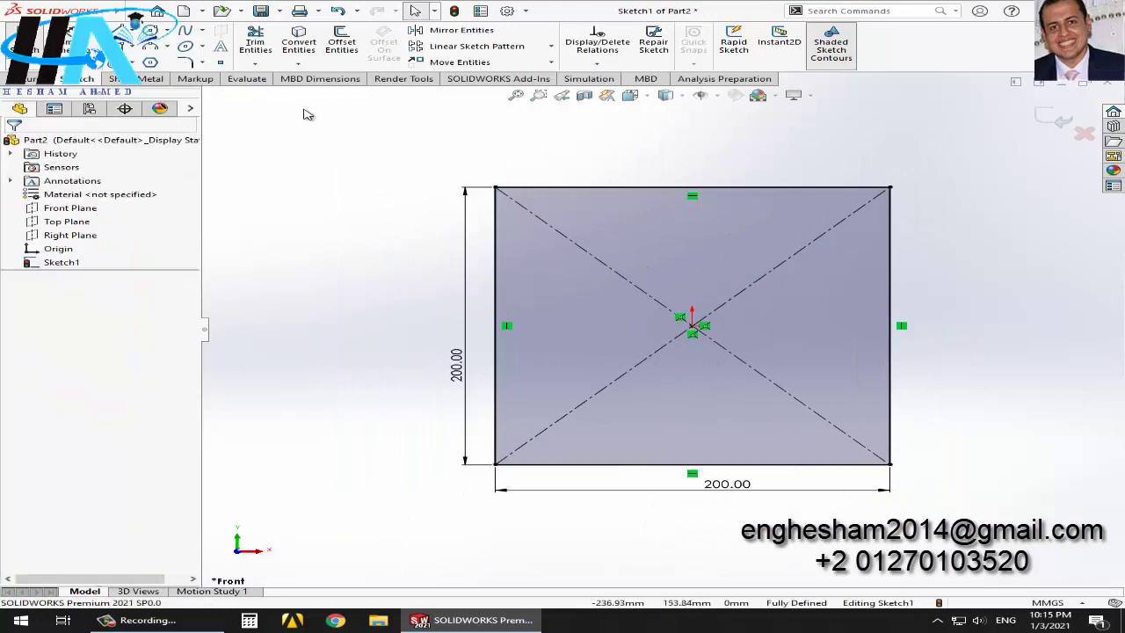
Preview 30 mm sketch fillets on all four corners, then exclude the two bottom corners.
left_click(203, 65)
left_click(236, 77)
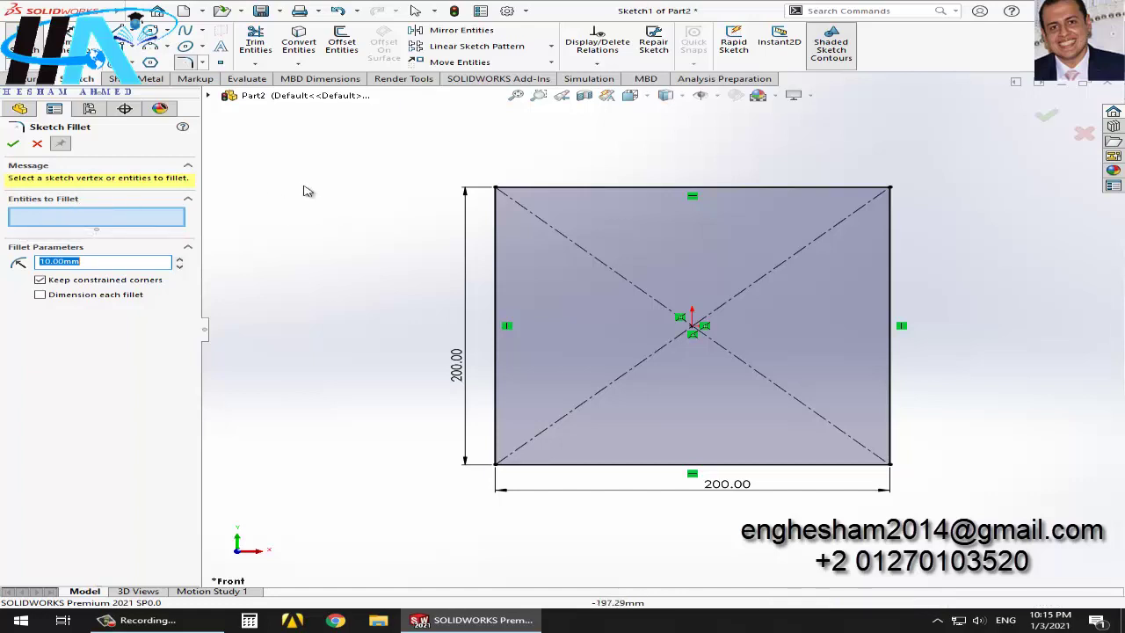
left_click(498, 190)
type("30")
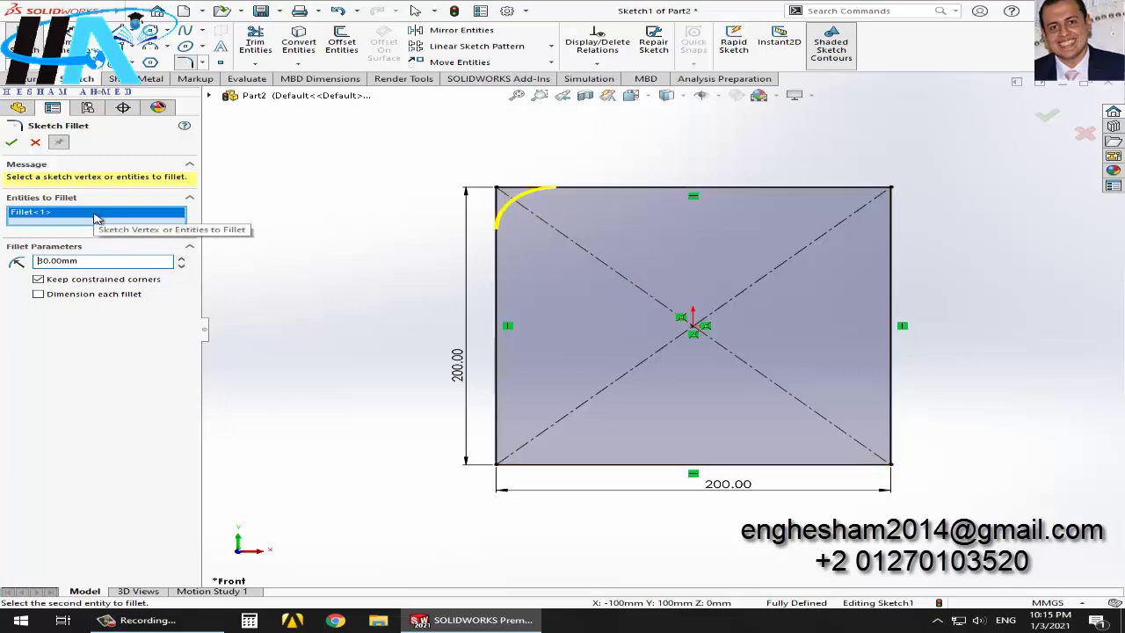
left_click(891, 188)
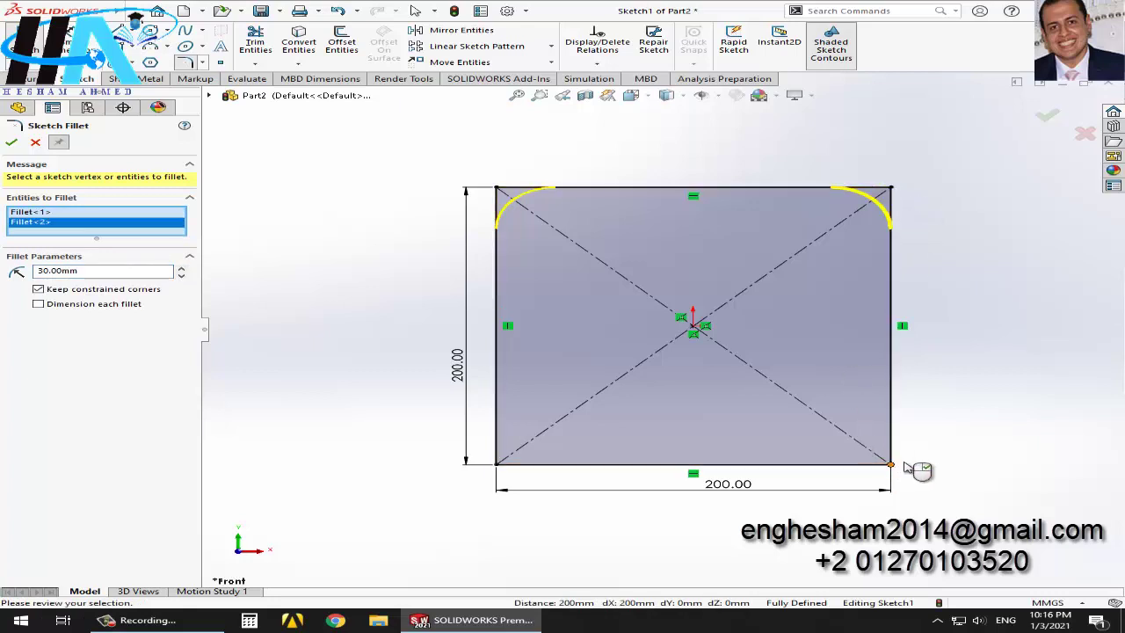
left_click(891, 464)
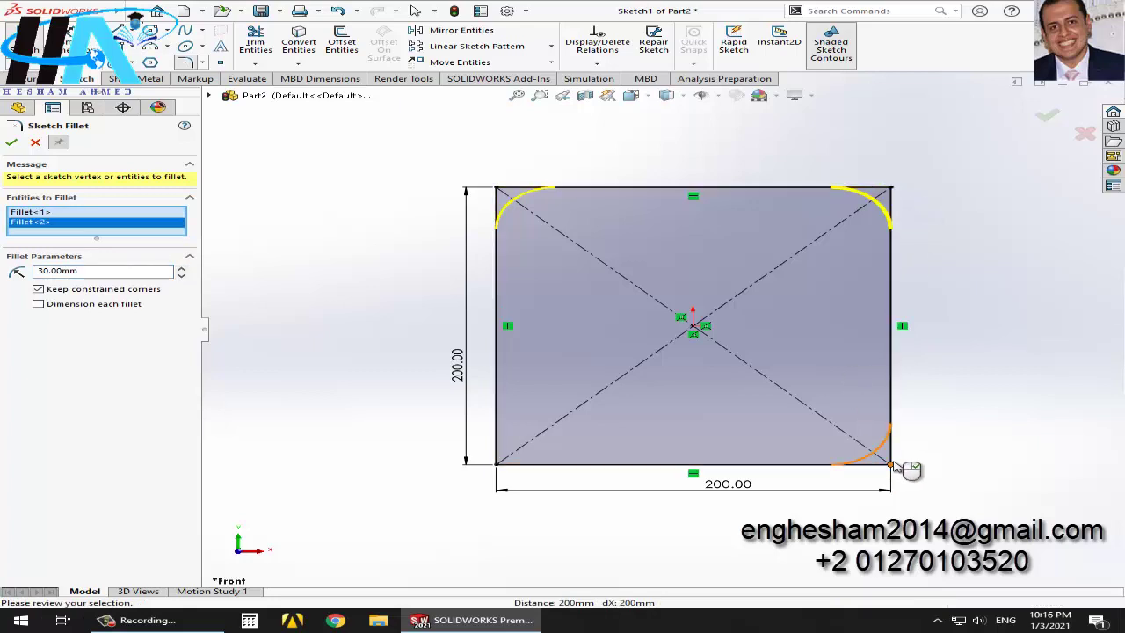
left_click(499, 464)
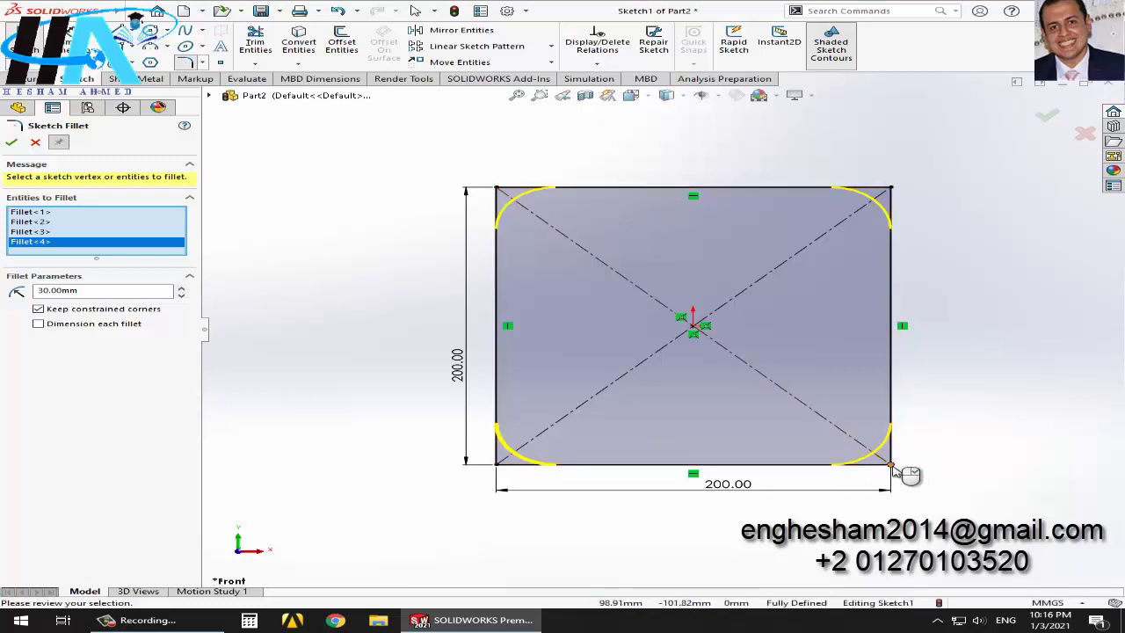
left_click(891, 466)
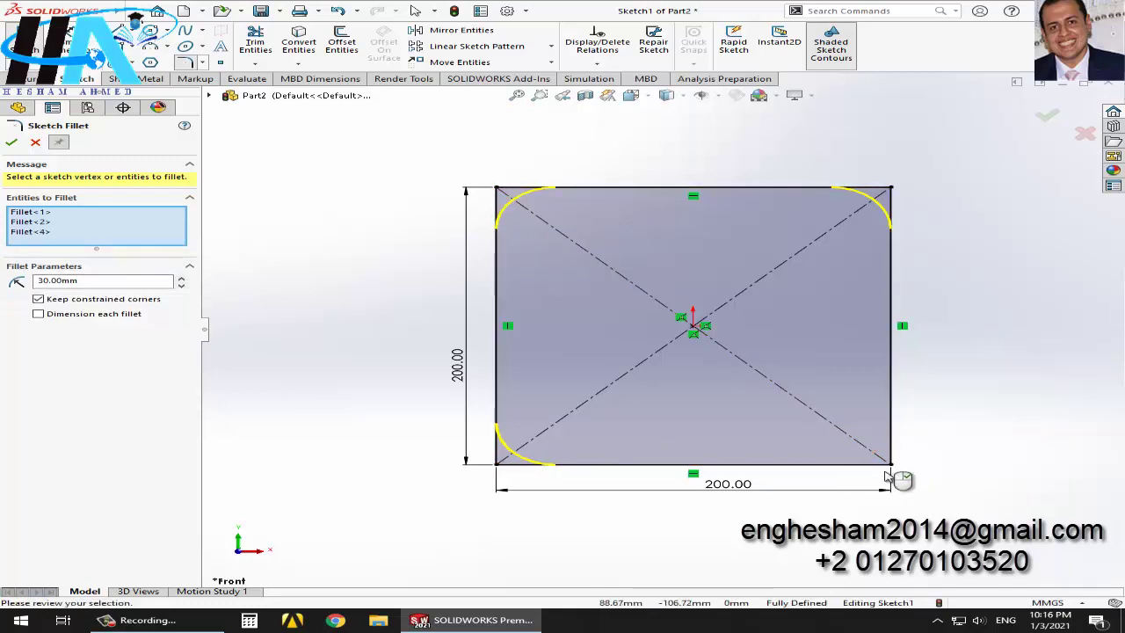
left_click(497, 466)
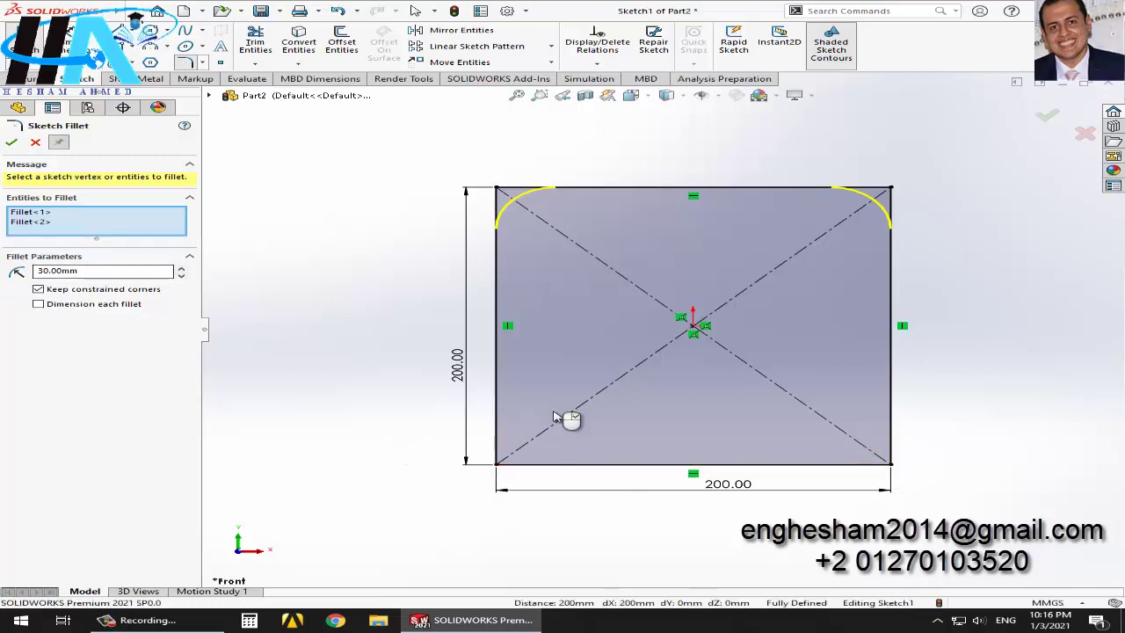
Delete the top-right fillet entry and apply the 30 mm fillet to the top-left corner only.
right_click(31, 231)
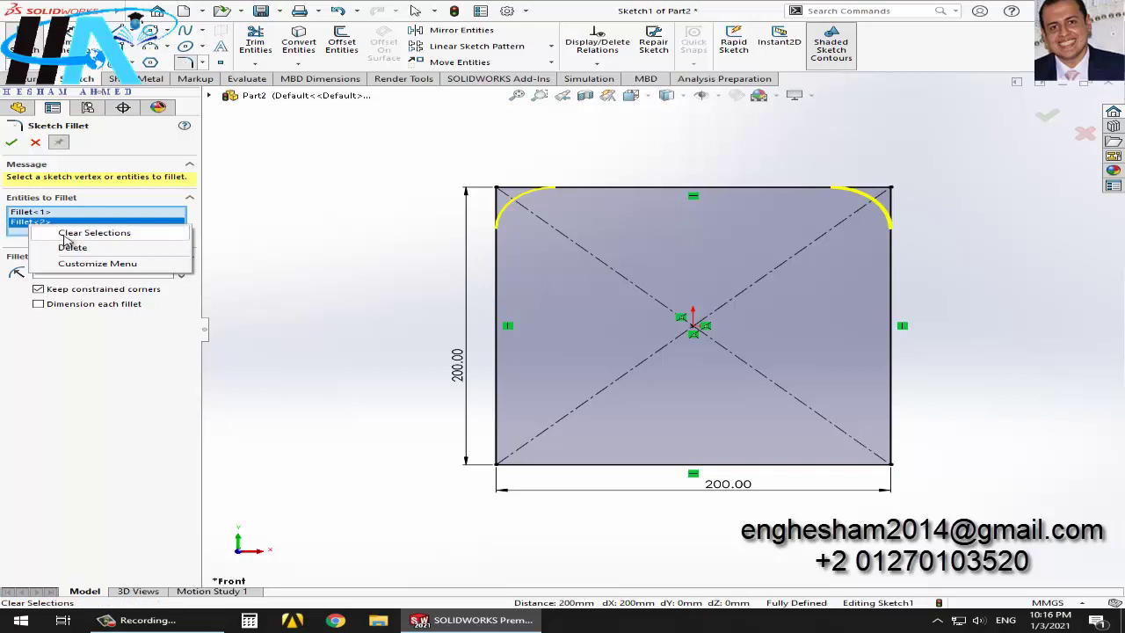
left_click(88, 249)
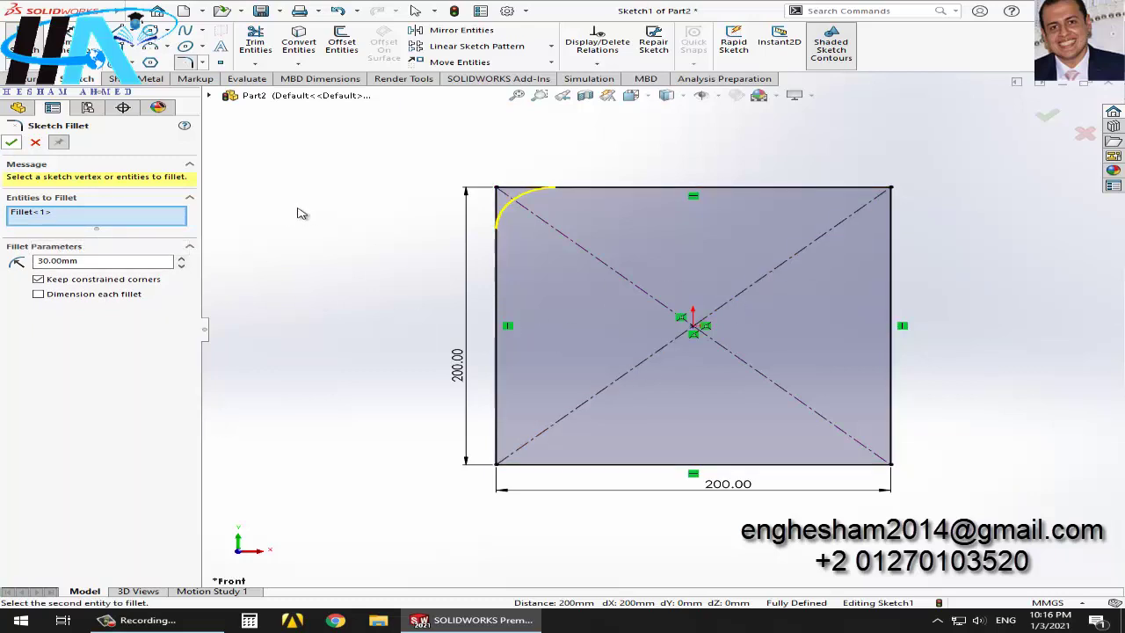
left_click(12, 142)
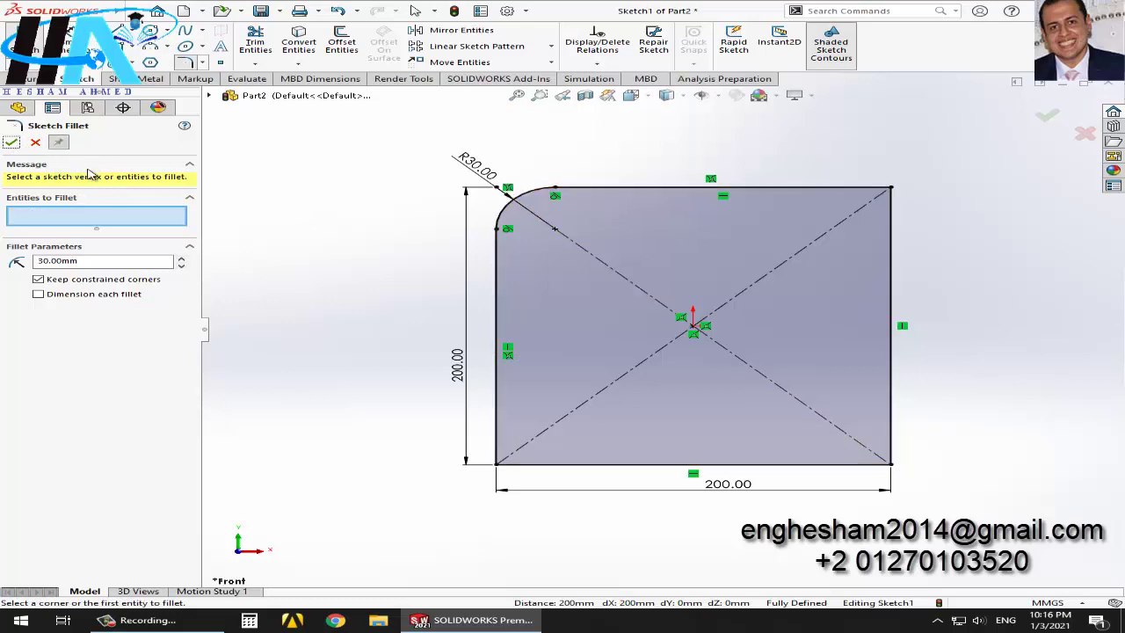
Fillet the square's bottom-left and bottom-right corners at 30 mm.
scroll(510, 194, "down", 2)
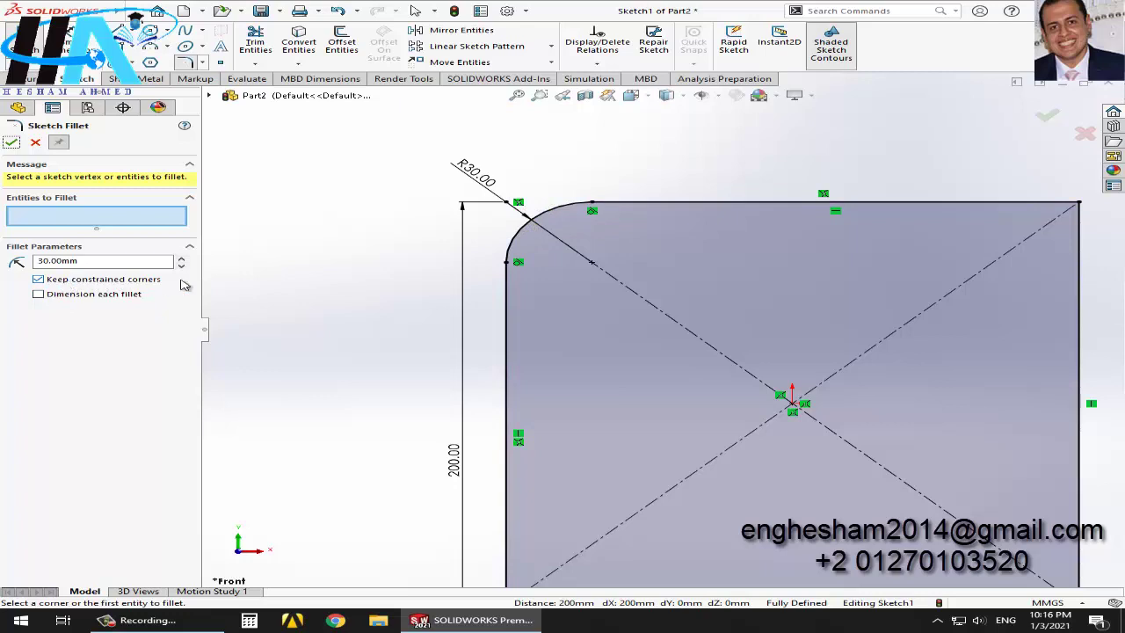
scroll(640, 276, "up", 1)
scroll(821, 346, "up", 3)
scroll(628, 357, "down", 3)
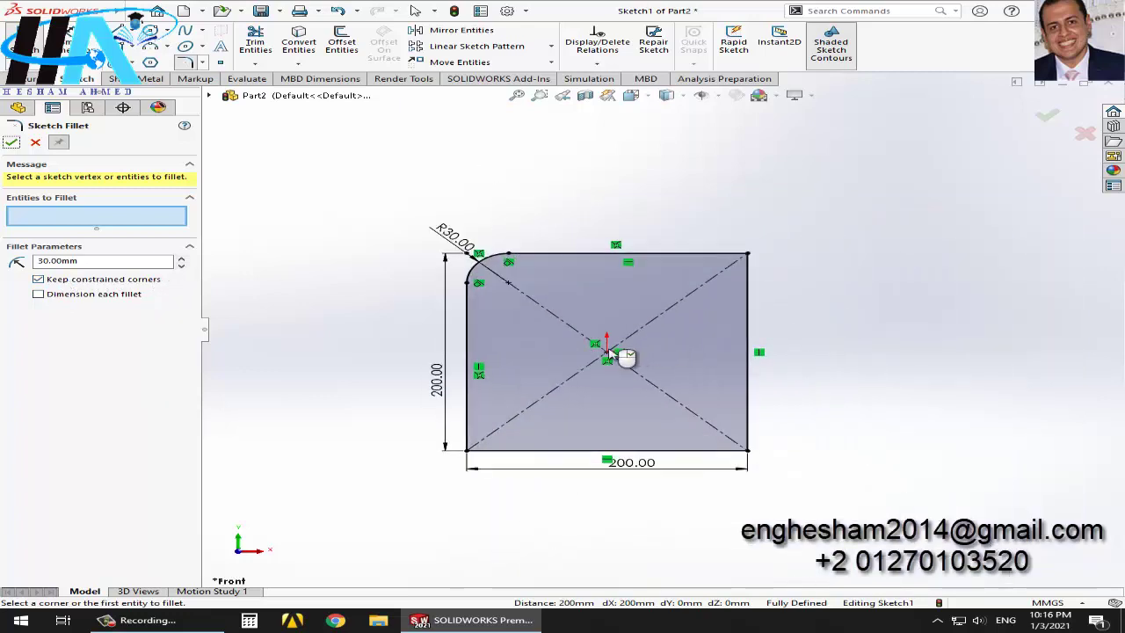
scroll(628, 356, "down", 1)
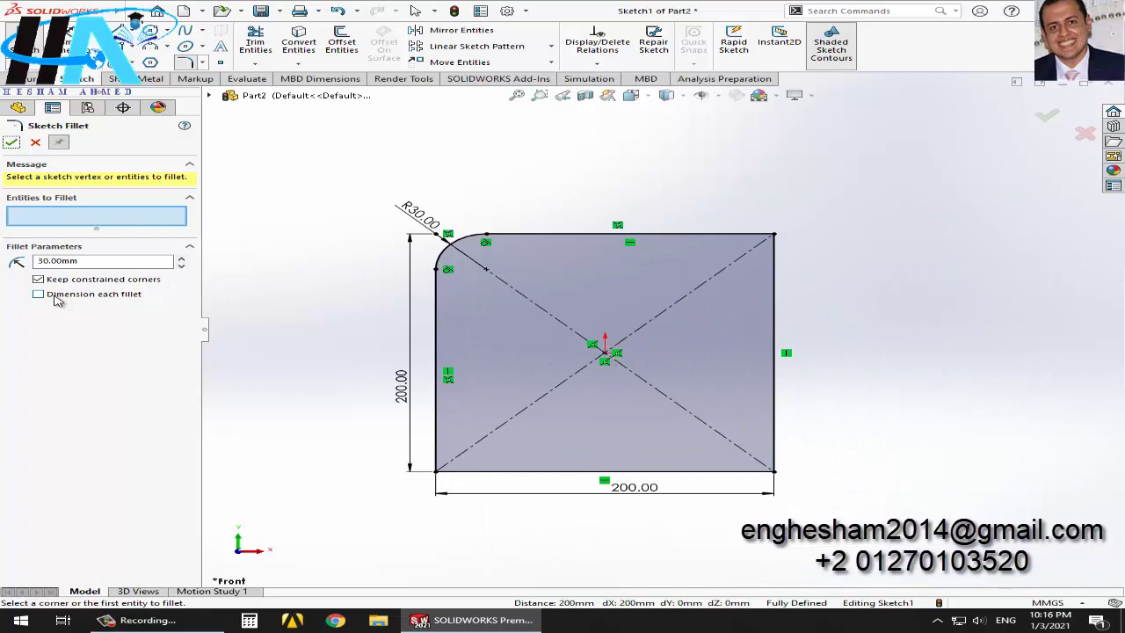
left_click(437, 470)
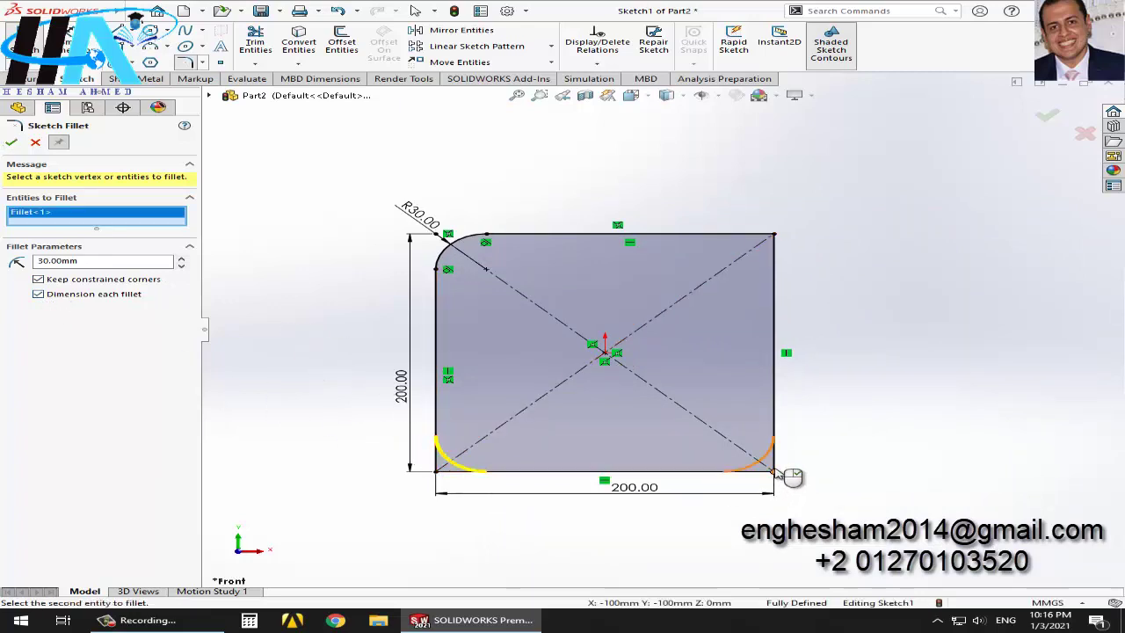
left_click(773, 472)
left_click(11, 141)
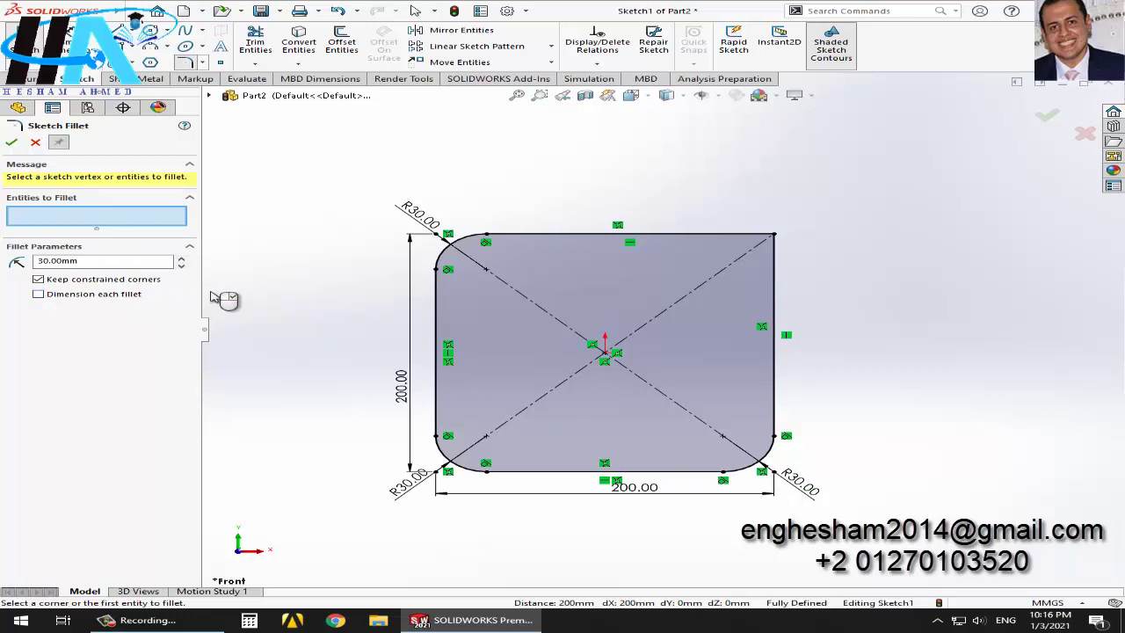
Undo the bottom-corner fillets and reapply 30 mm fillets to both bottom corners.
left_click(35, 143)
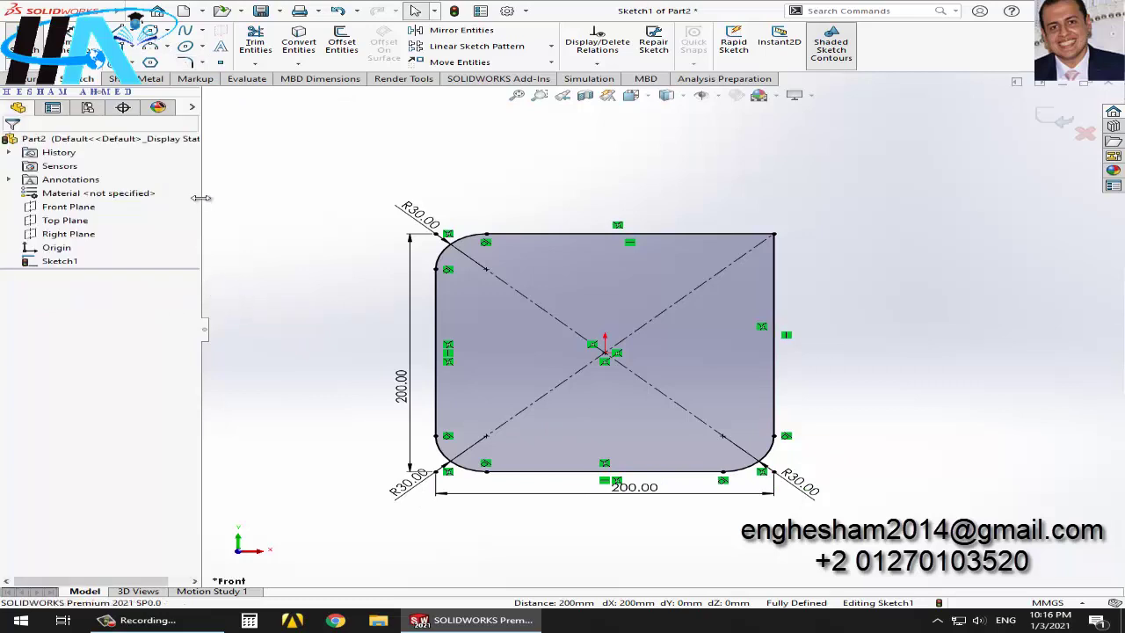
key("ctrl+z")
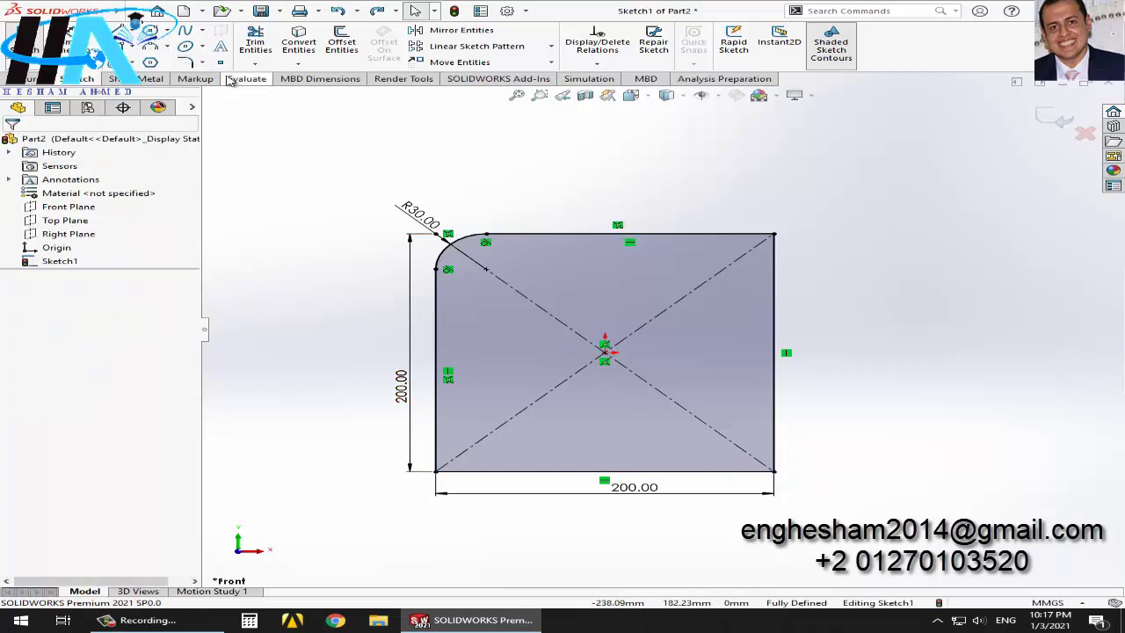
left_click(187, 66)
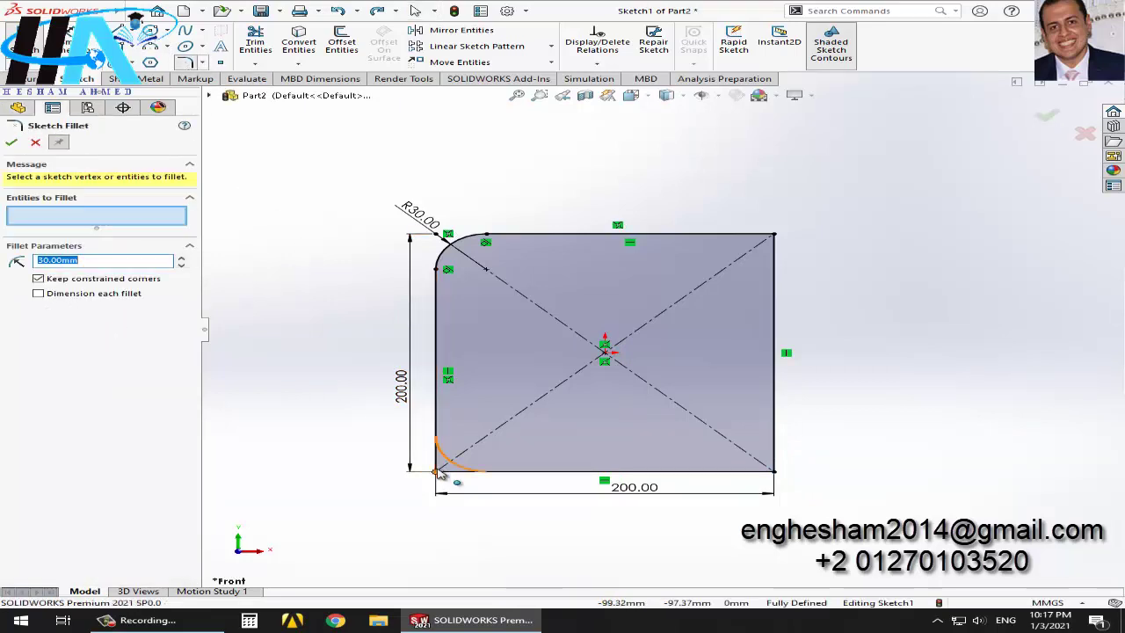
left_click(437, 469)
left_click(773, 470)
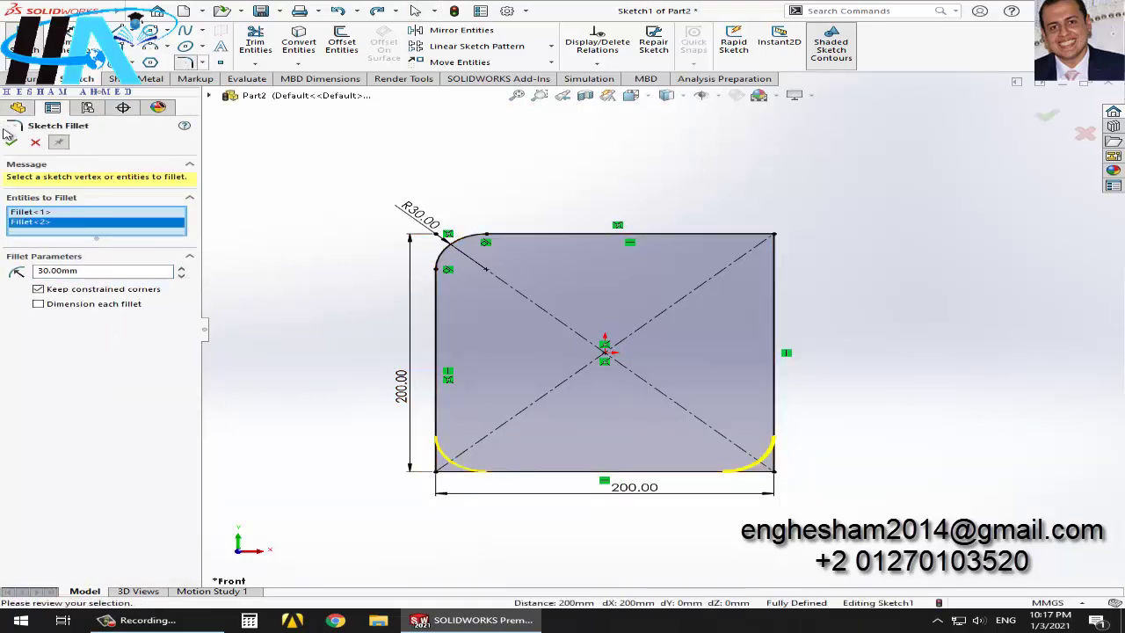
left_click(12, 144)
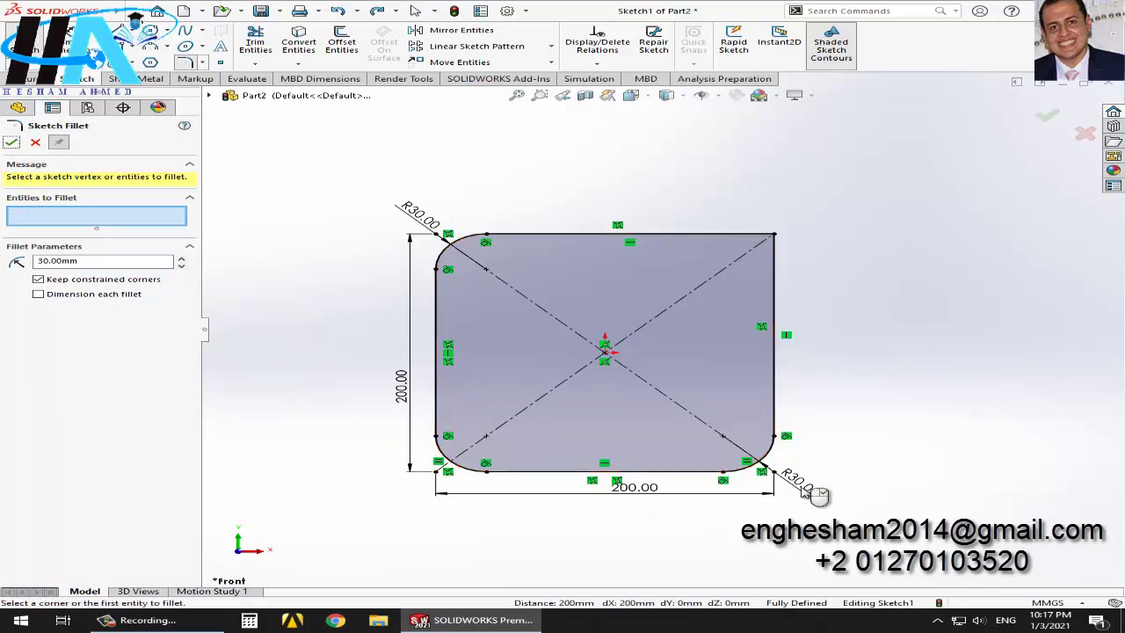
Zoom to inspect the fillets, close the fillet command and start a fresh Sketch Fillet.
scroll(460, 445, "down", 4)
scroll(387, 403, "up", 2)
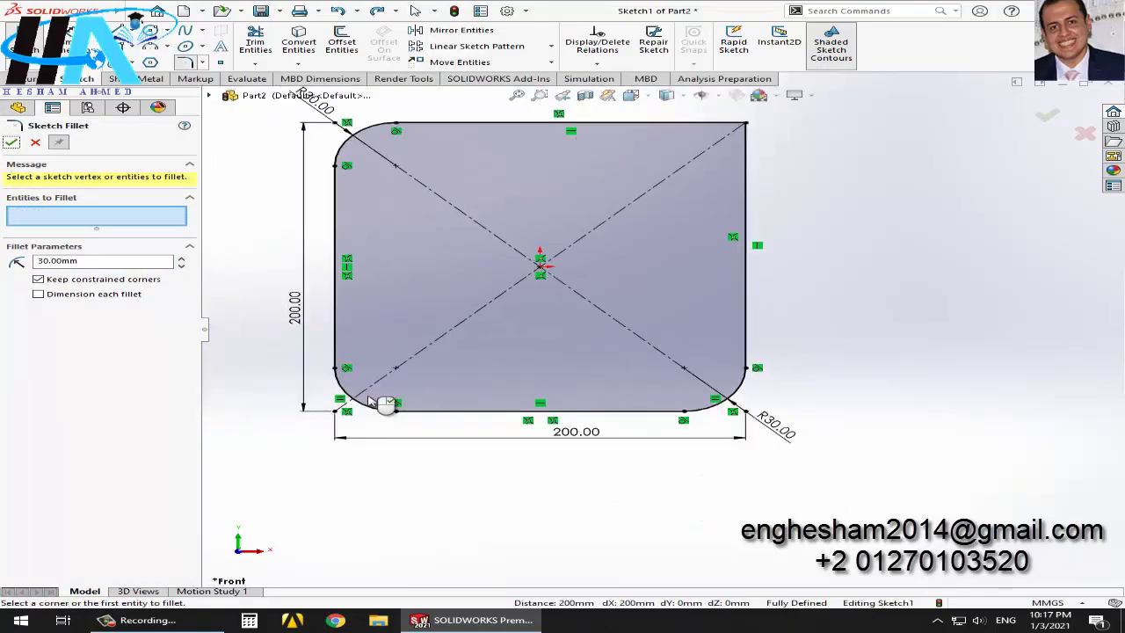
scroll(463, 384, "down", 3)
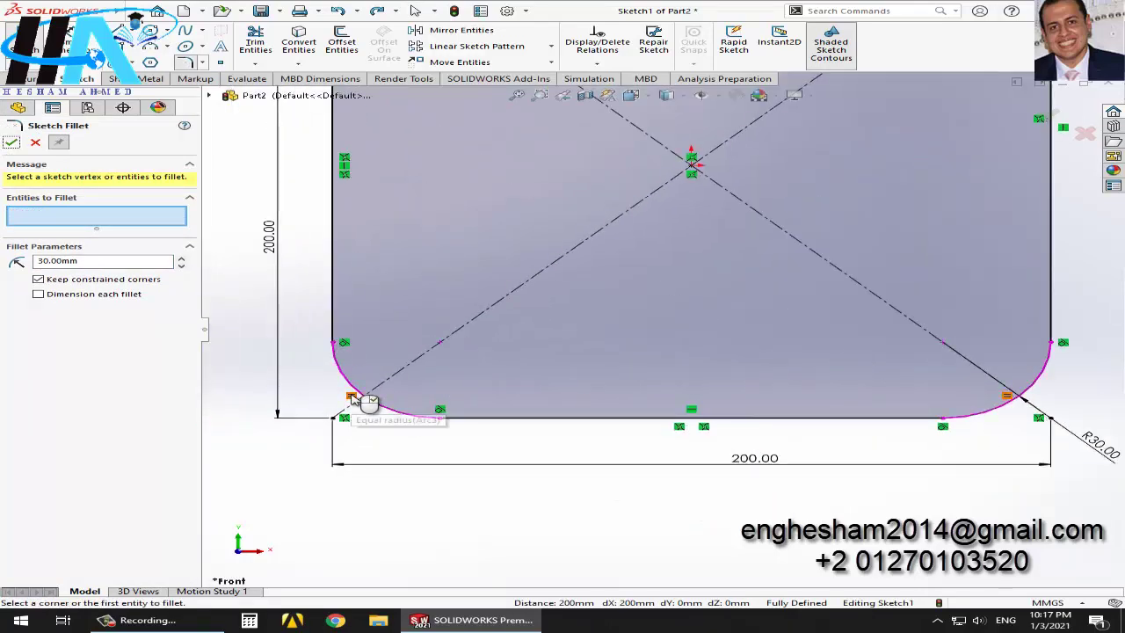
scroll(947, 377, "up", 4)
scroll(842, 244, "up", 1)
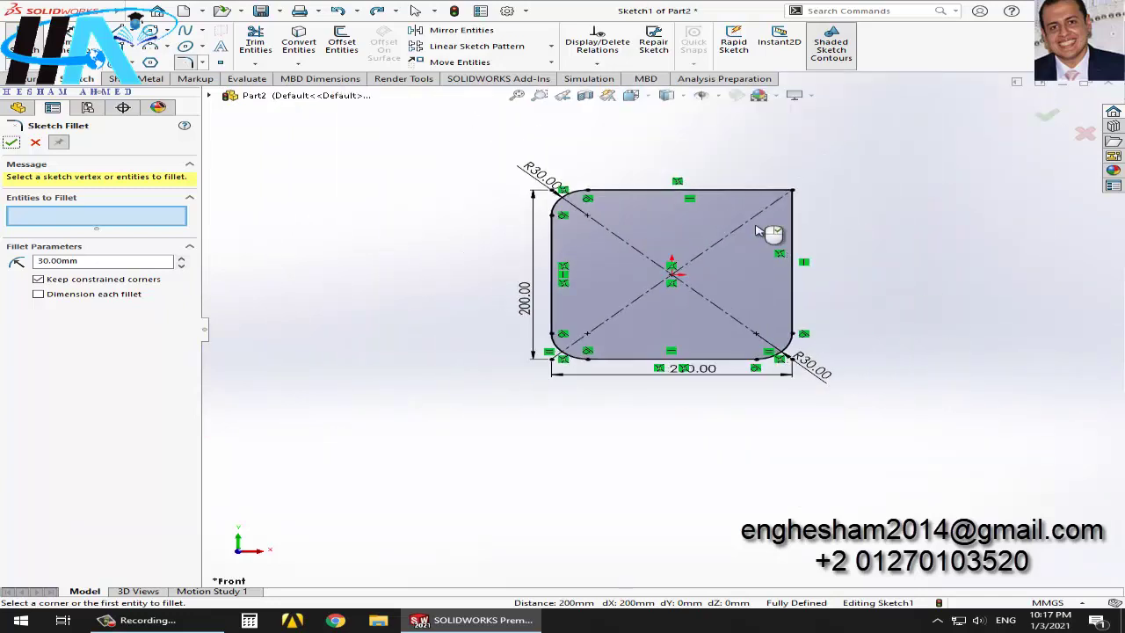
scroll(673, 279, "down", 1)
left_click(11, 141)
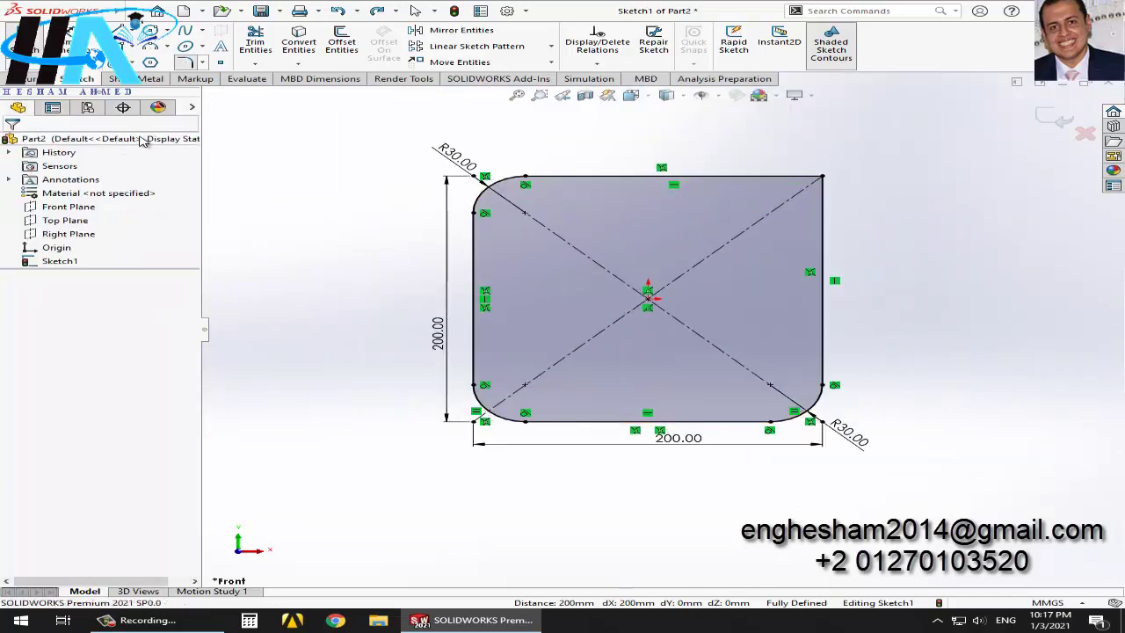
left_click(184, 62)
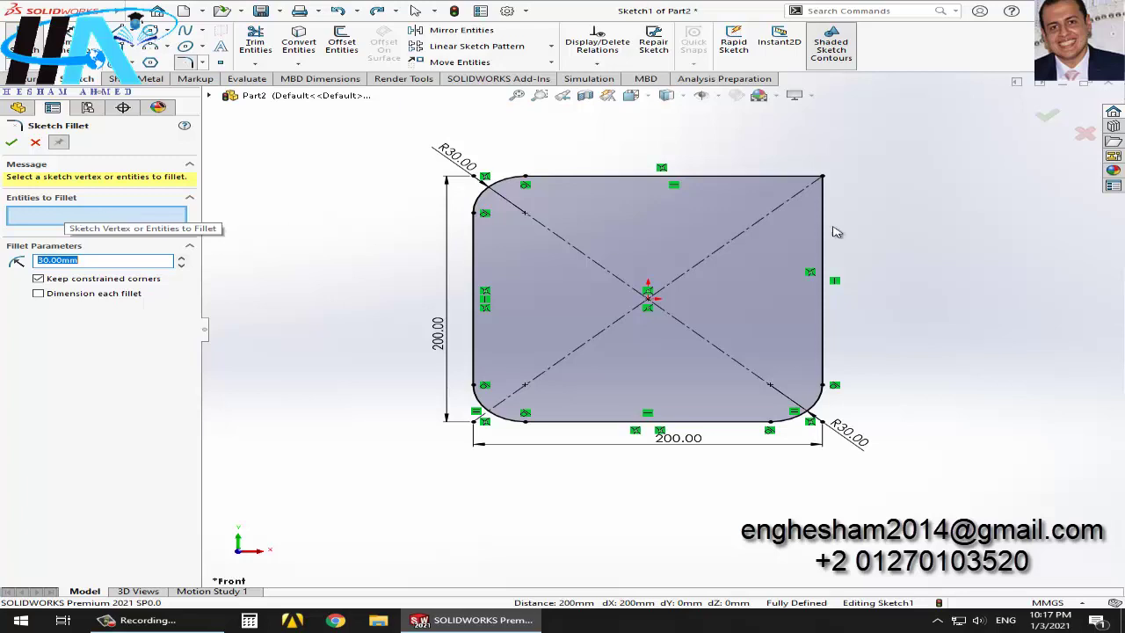
Round the top-right corner with a 30 mm fillet using the top and right edges.
left_click(753, 177)
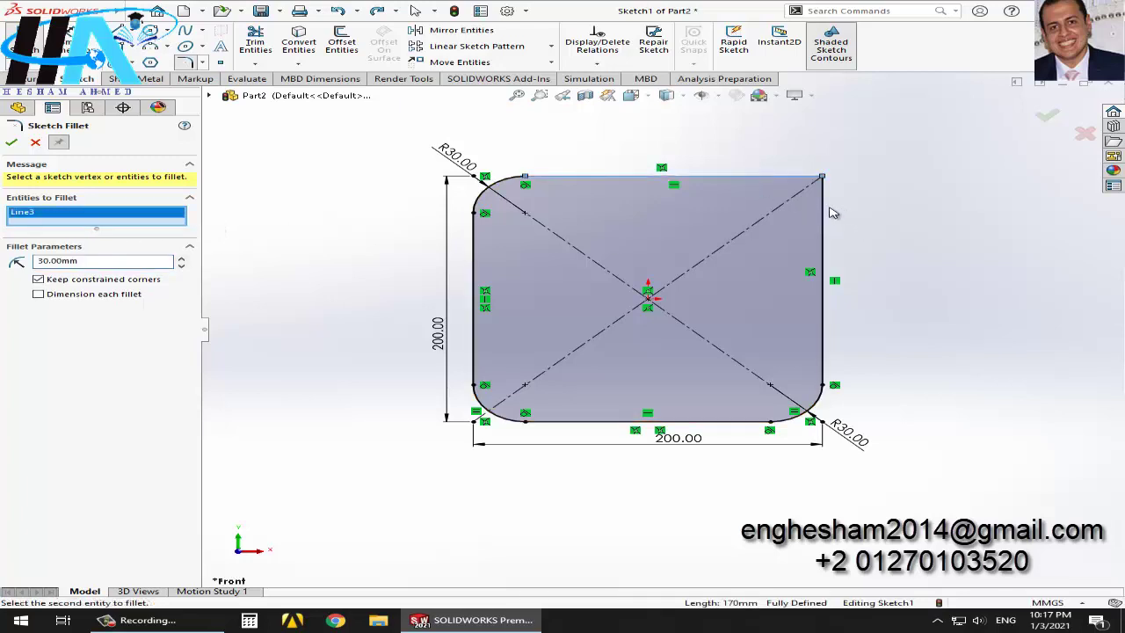
left_click(826, 207)
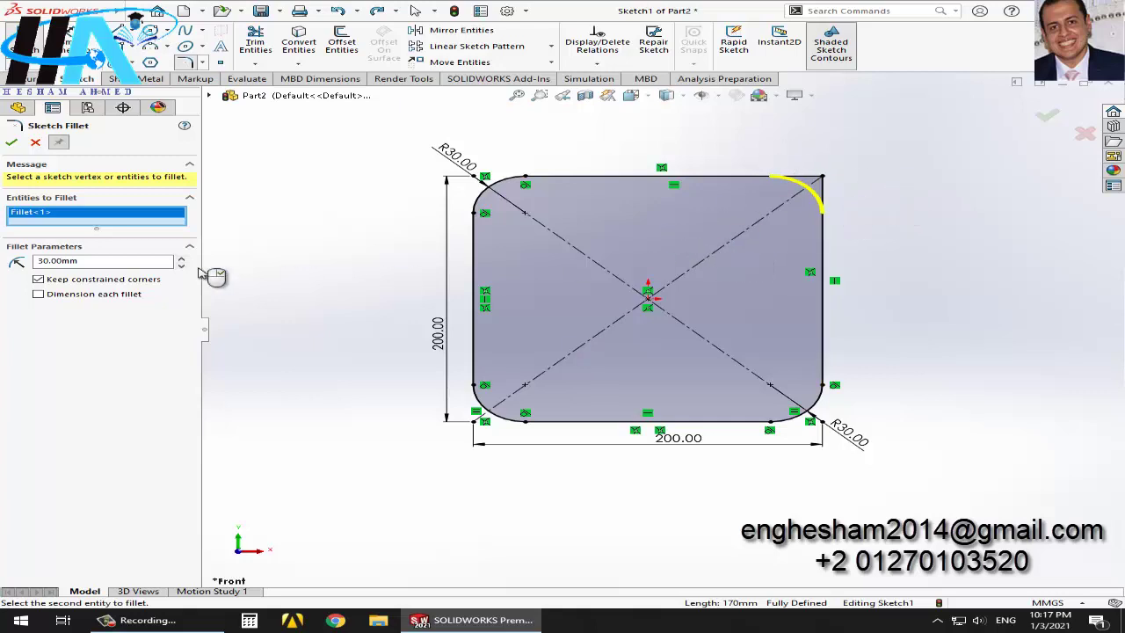
left_click(12, 143)
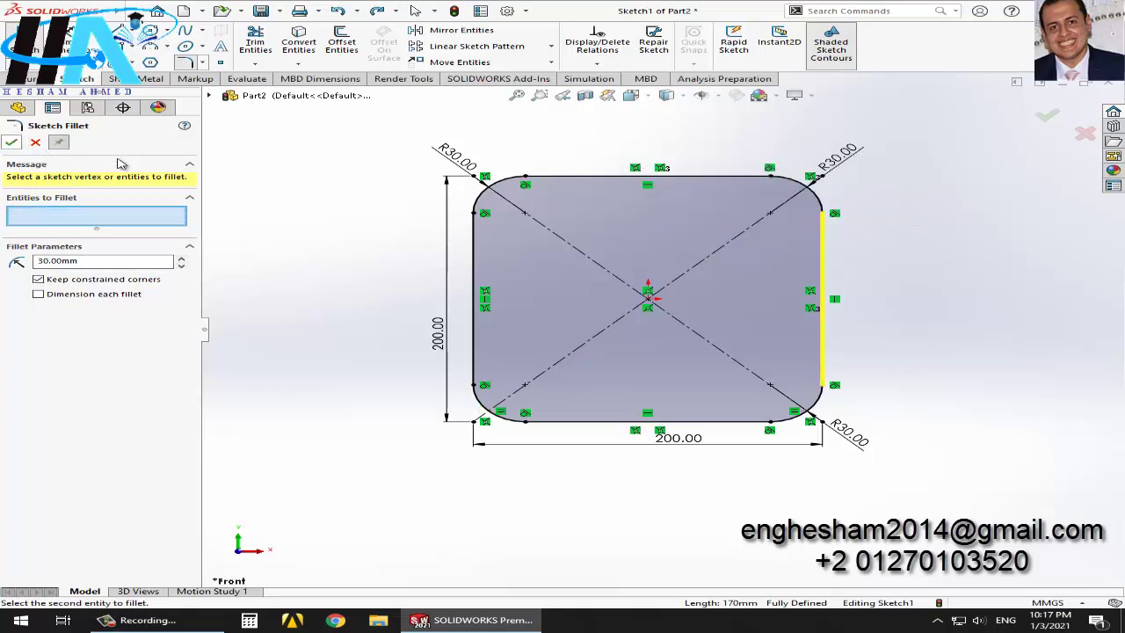
key("f")
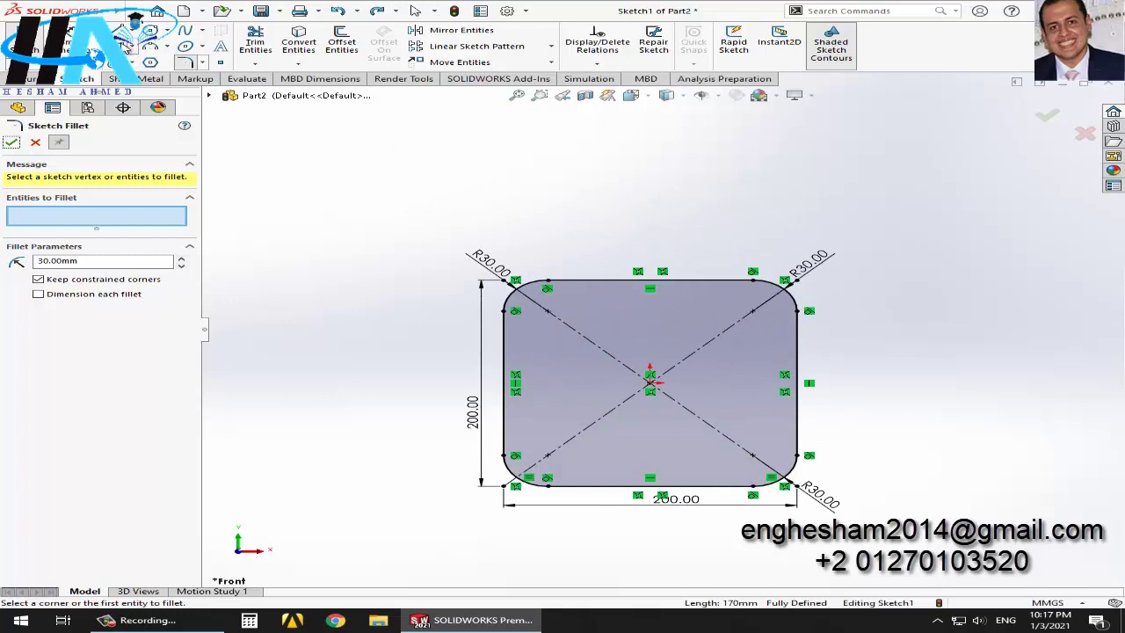
left_click(115, 45)
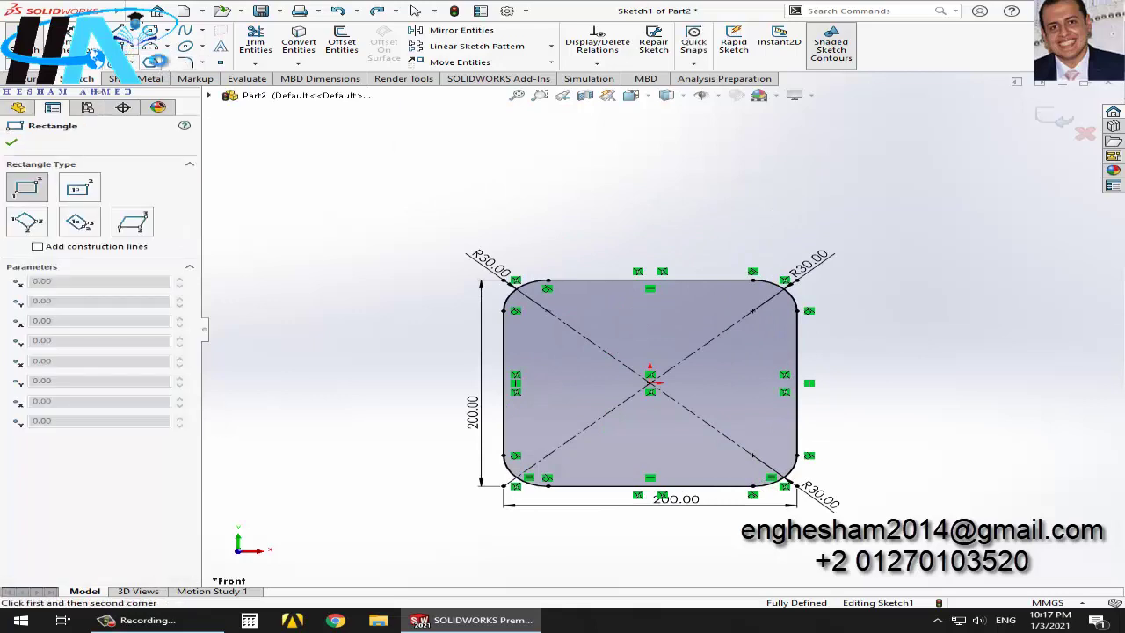
Draw a six-sided polygon centred above the rounded square.
left_click(150, 62)
left_click(638, 207)
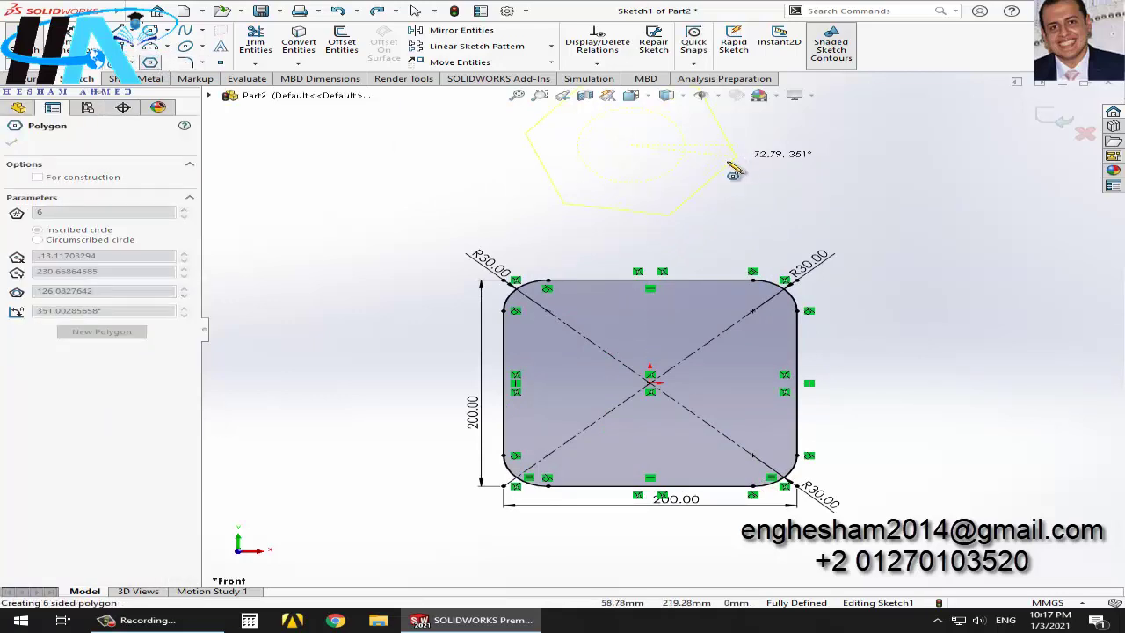
left_click(712, 150)
scroll(698, 156, "down", 3)
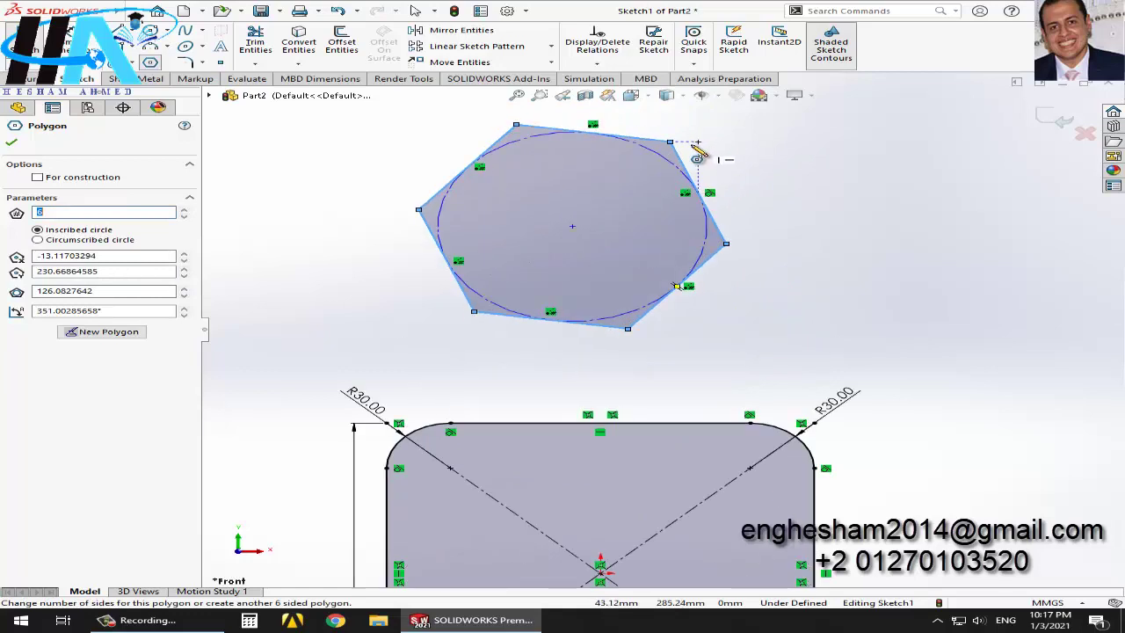
left_click(185, 62)
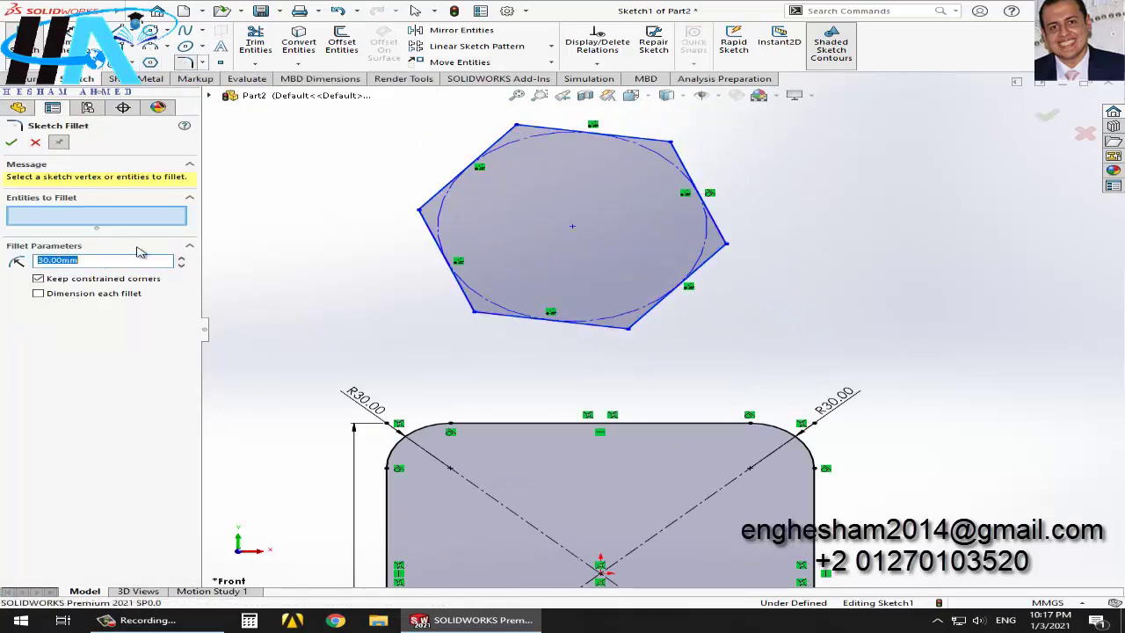
Fillet the hexagon's upper-right, top-left, left and lower-left corners at 30 mm.
left_click(672, 145)
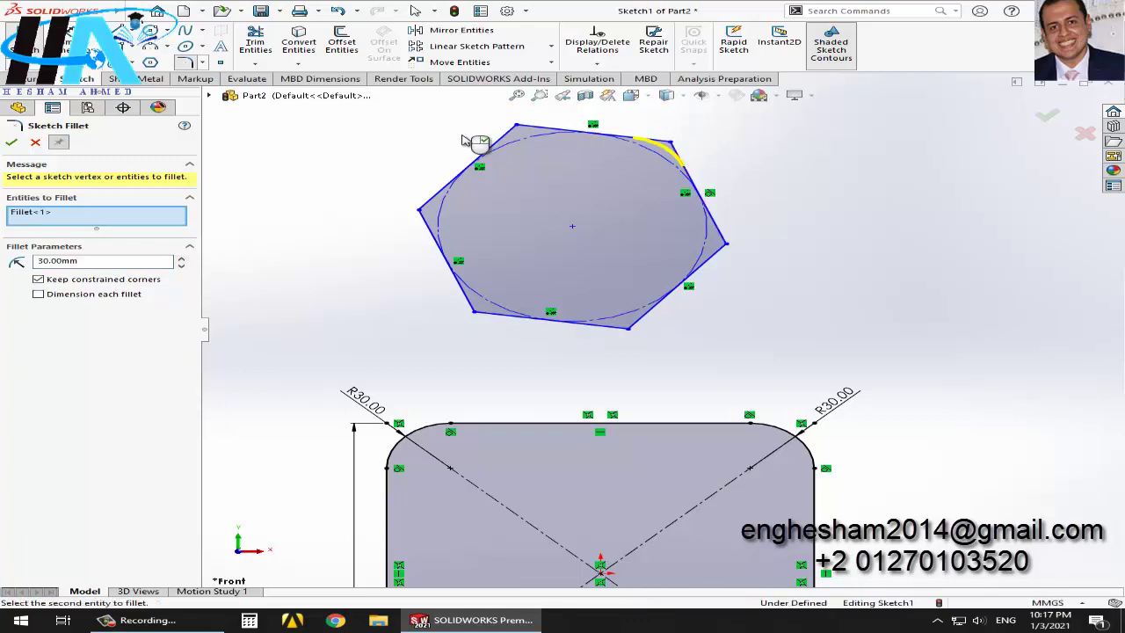
left_click(516, 127)
left_click(420, 210)
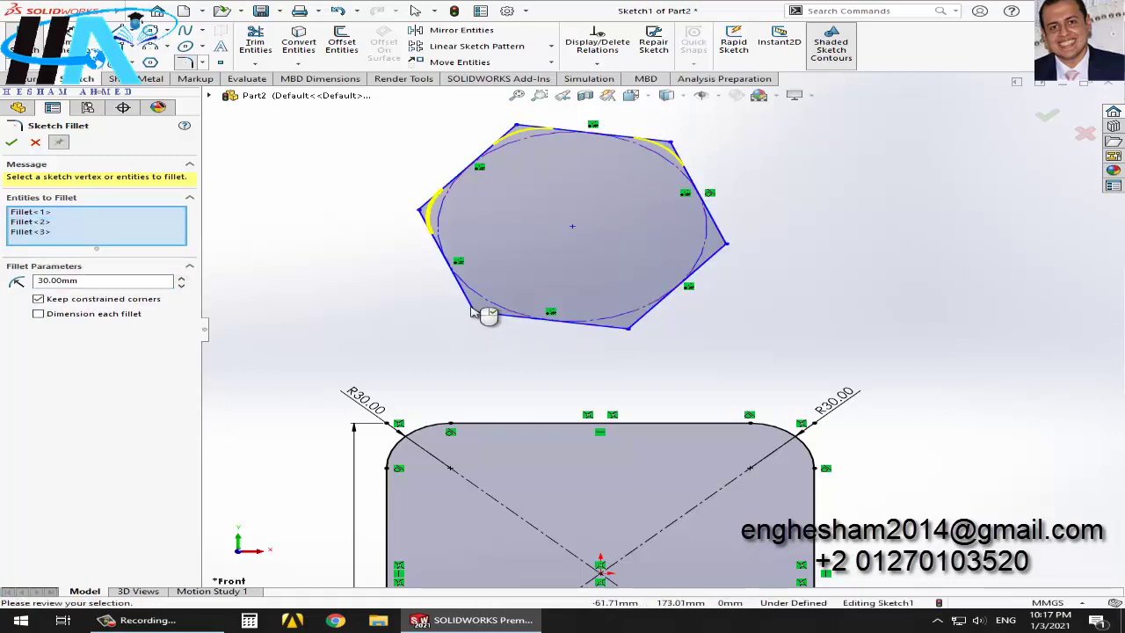
left_click(473, 311)
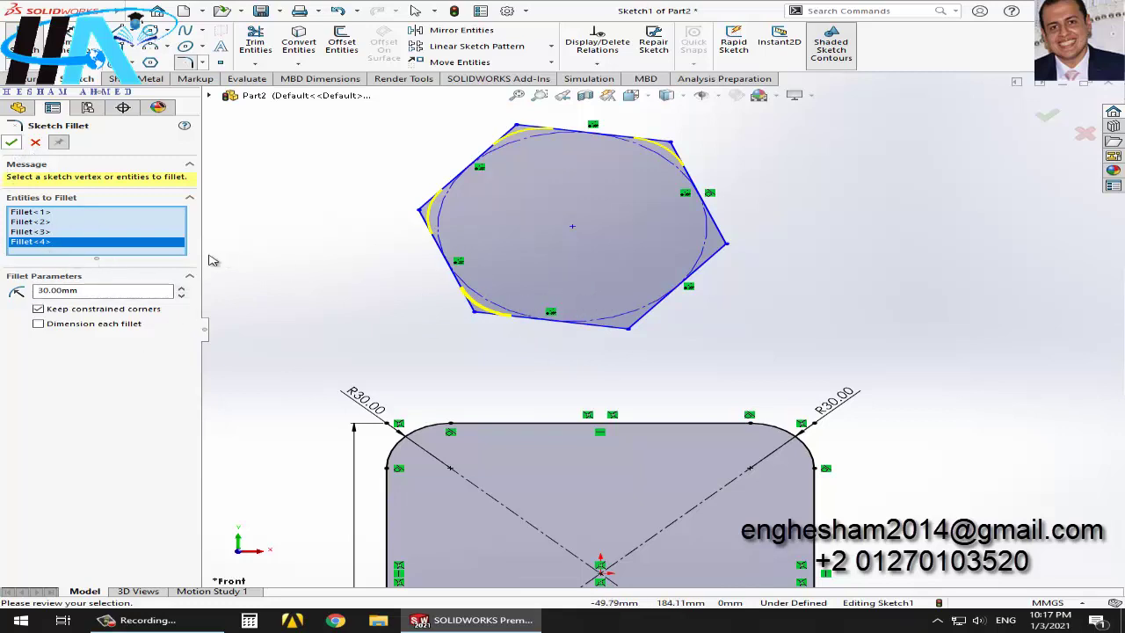
key("Return")
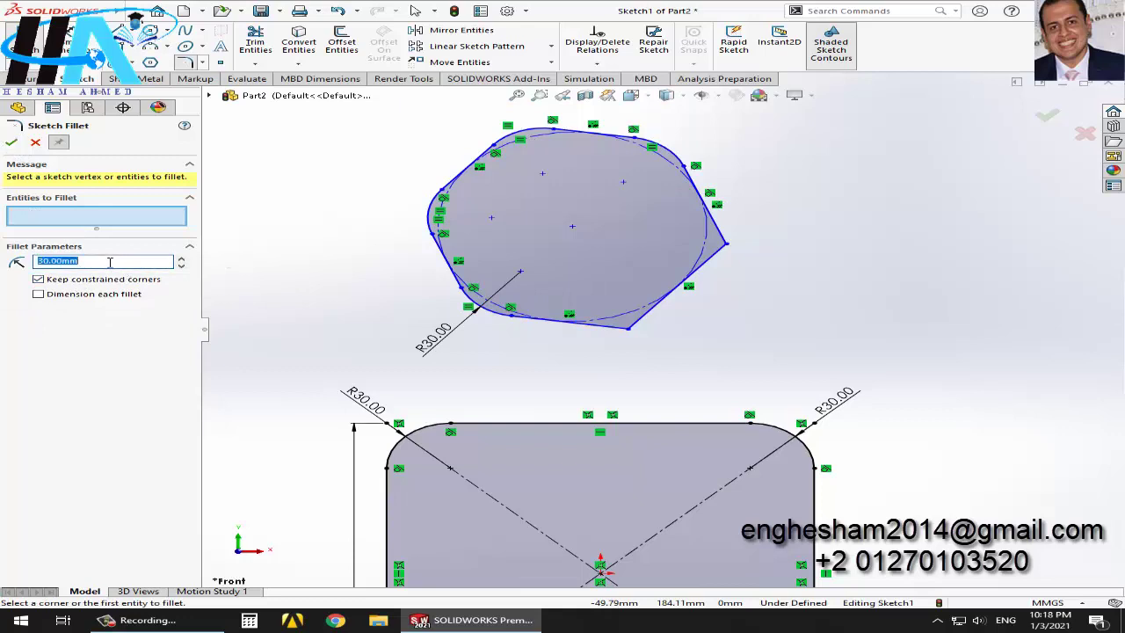
Set the radius to 40 mm and fillet the hexagon's right corner.
type("40")
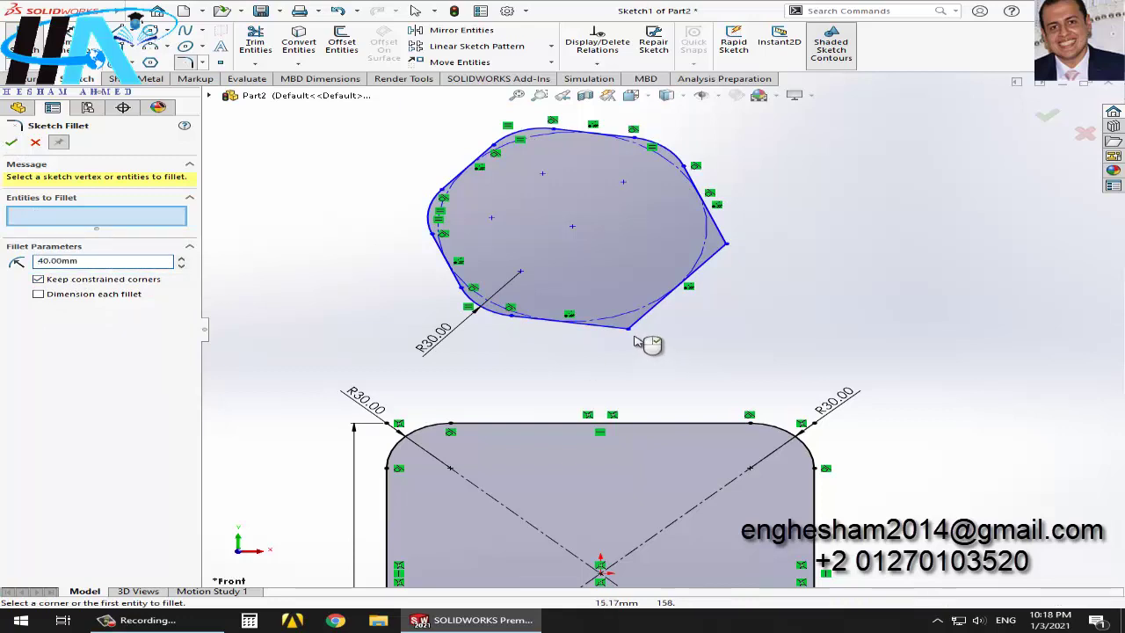
left_click(728, 244)
key("Return")
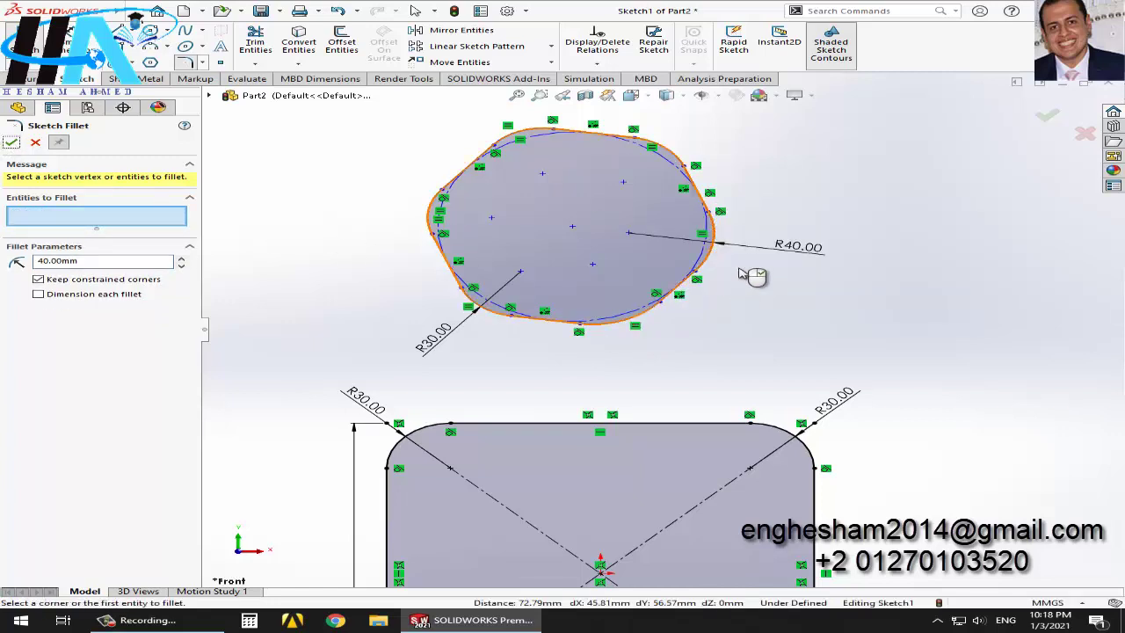
key("Return")
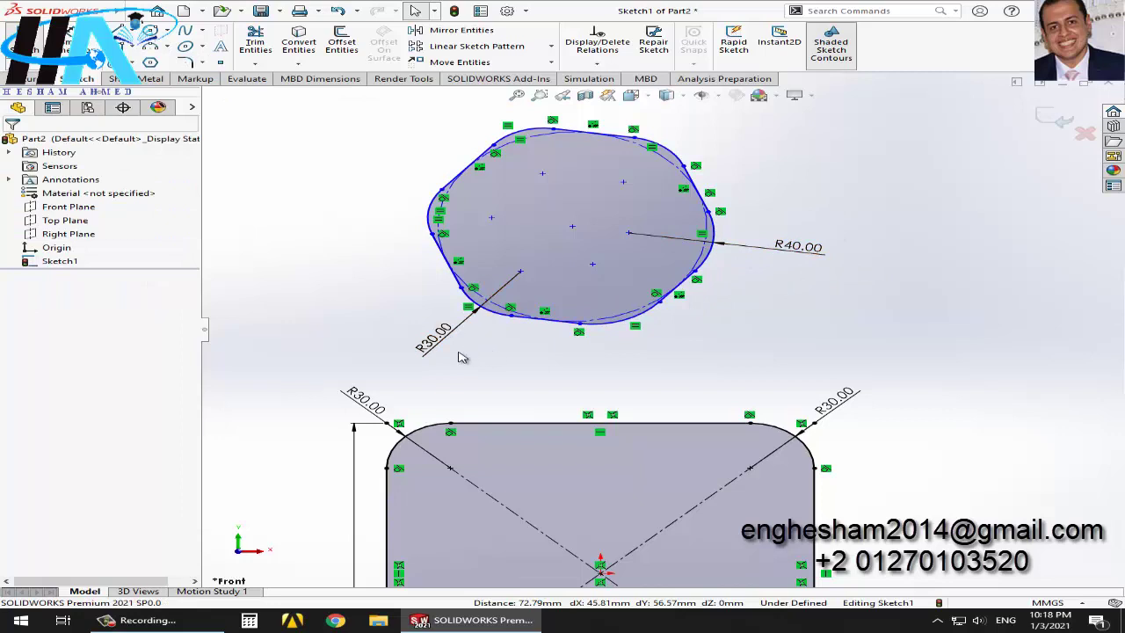
Change the rectangle's top-left fillet radius from 30 to 15 mm.
key("f")
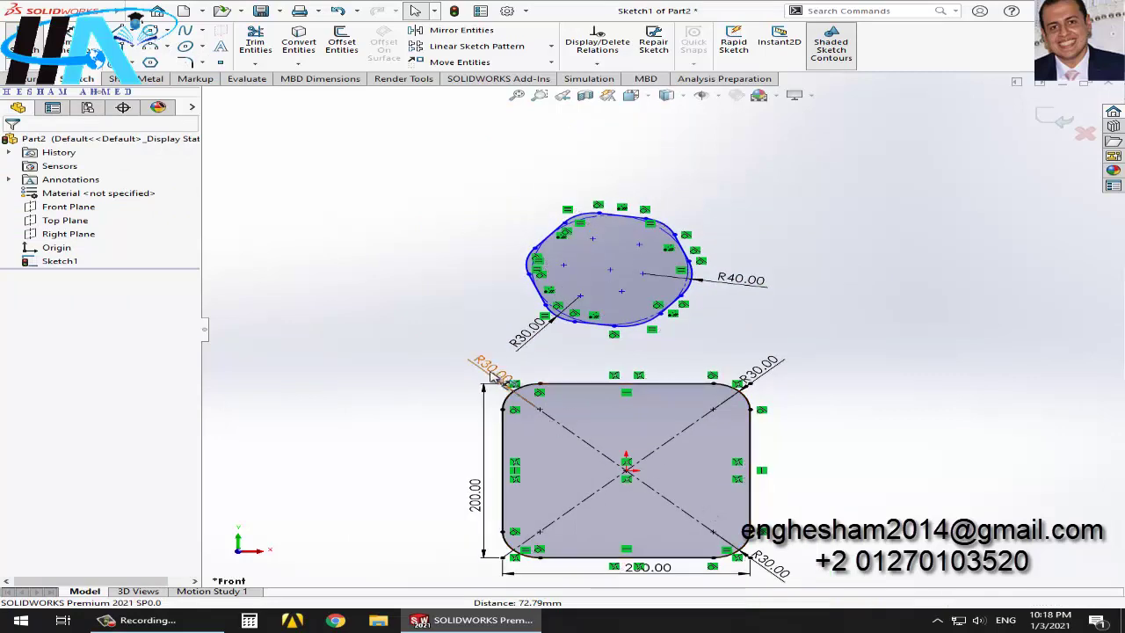
double_click(490, 369)
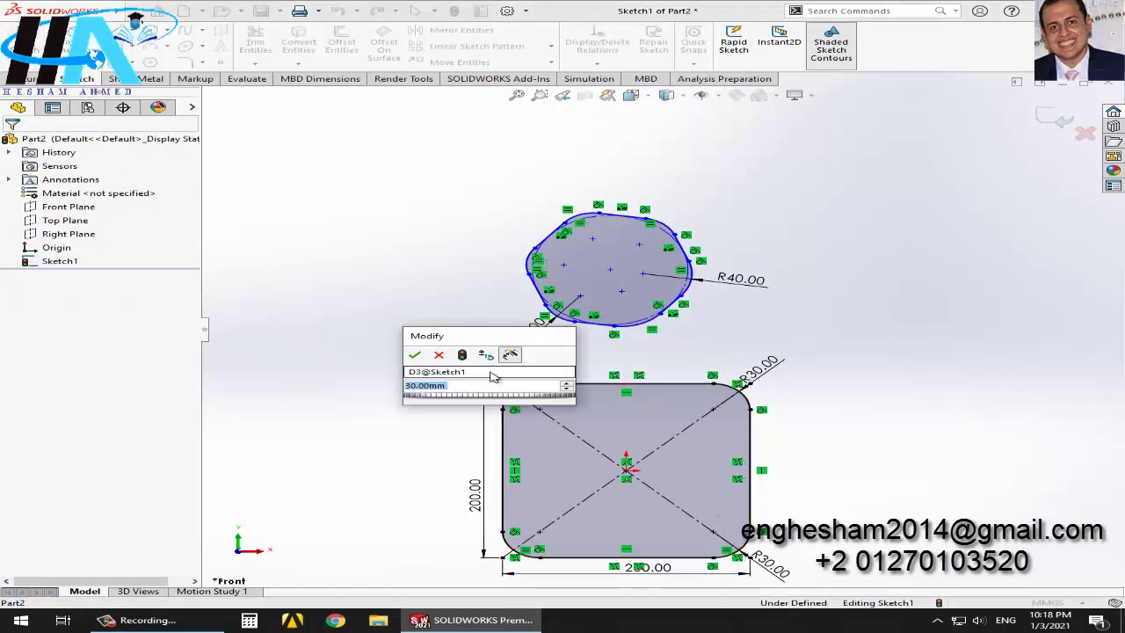
type("15")
key("Return")
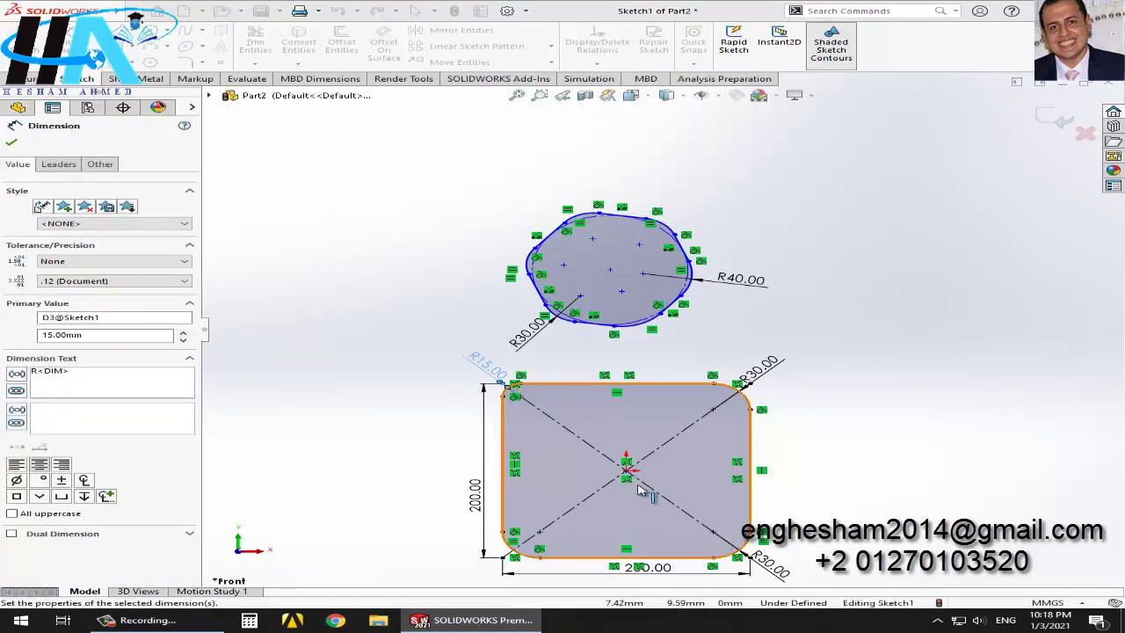
scroll(562, 422, "down", 2)
scroll(563, 418, "down", 1)
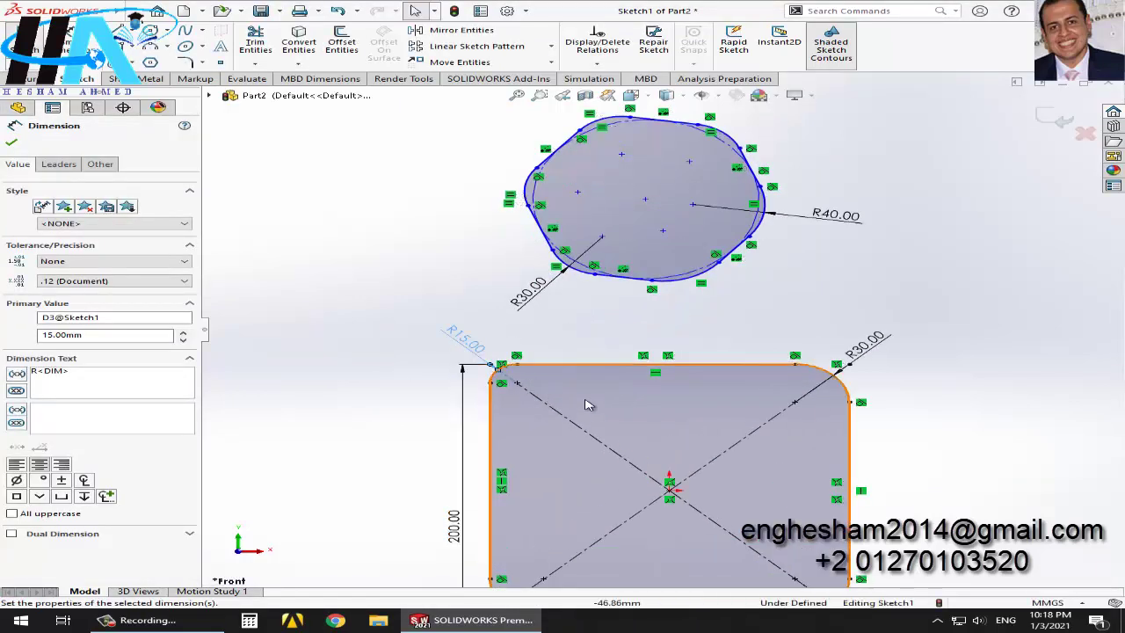
scroll(633, 464, "up", 2)
scroll(669, 462, "down", 1)
scroll(669, 462, "down", 1)
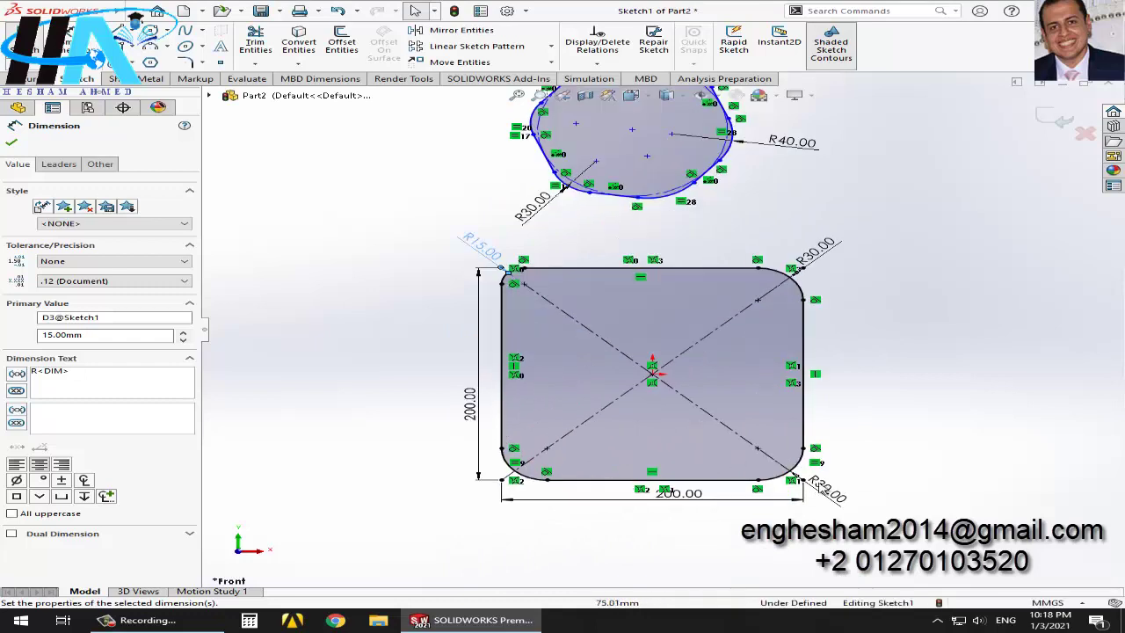
Change the rectangle's bottom-right fillet radius from 30 to 20 mm.
double_click(824, 489)
type("2")
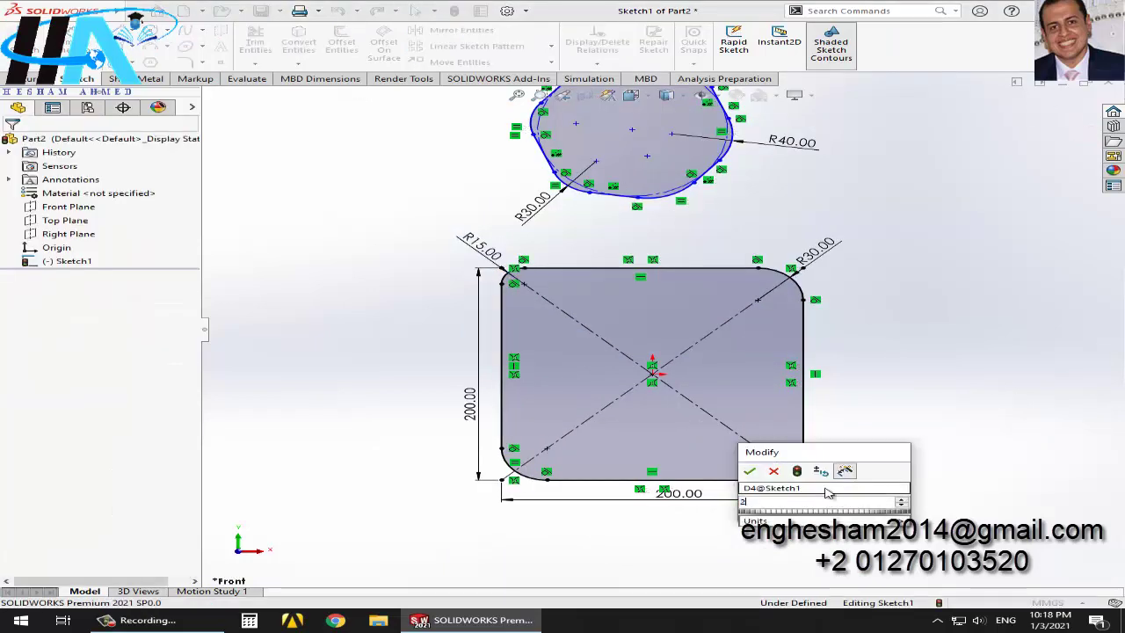
type("0")
key("Return")
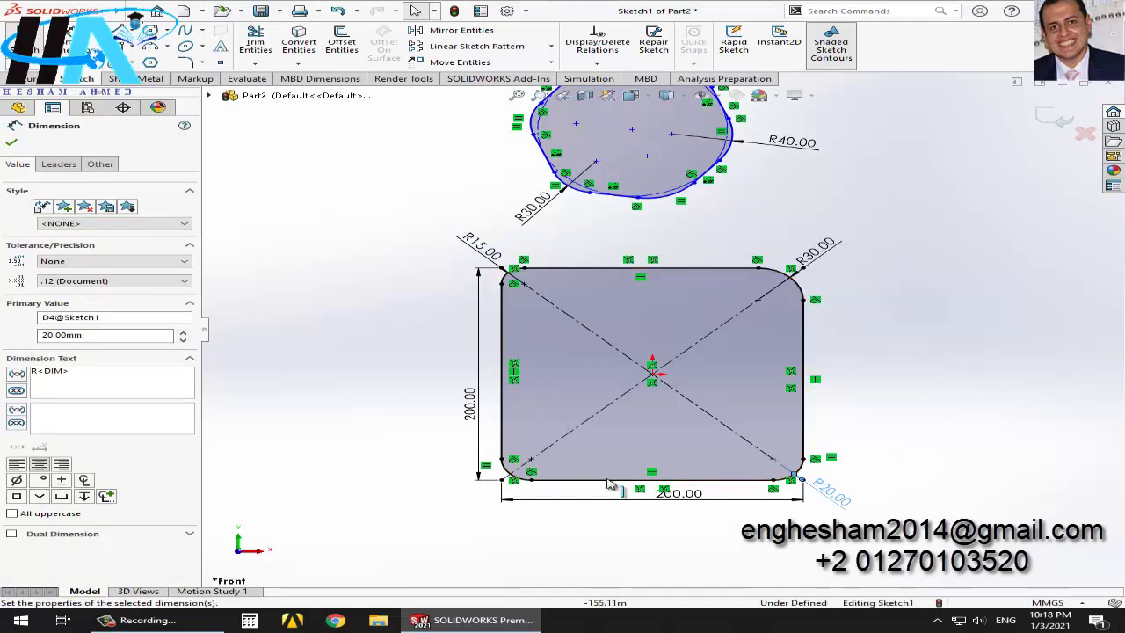
key("Escape")
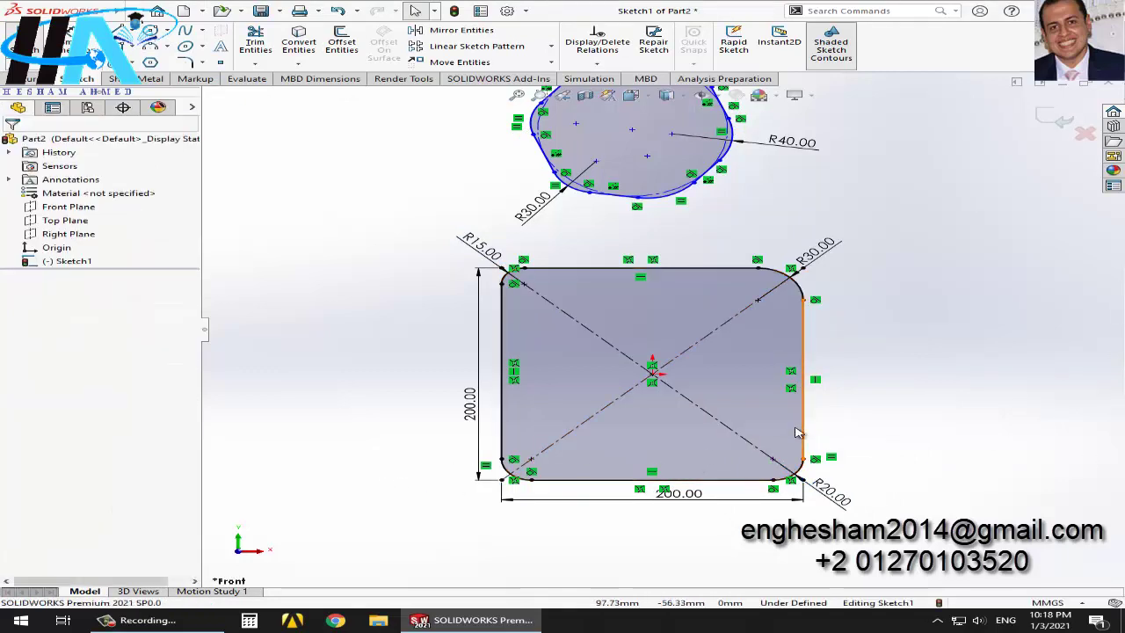
scroll(796, 433, "down", 2)
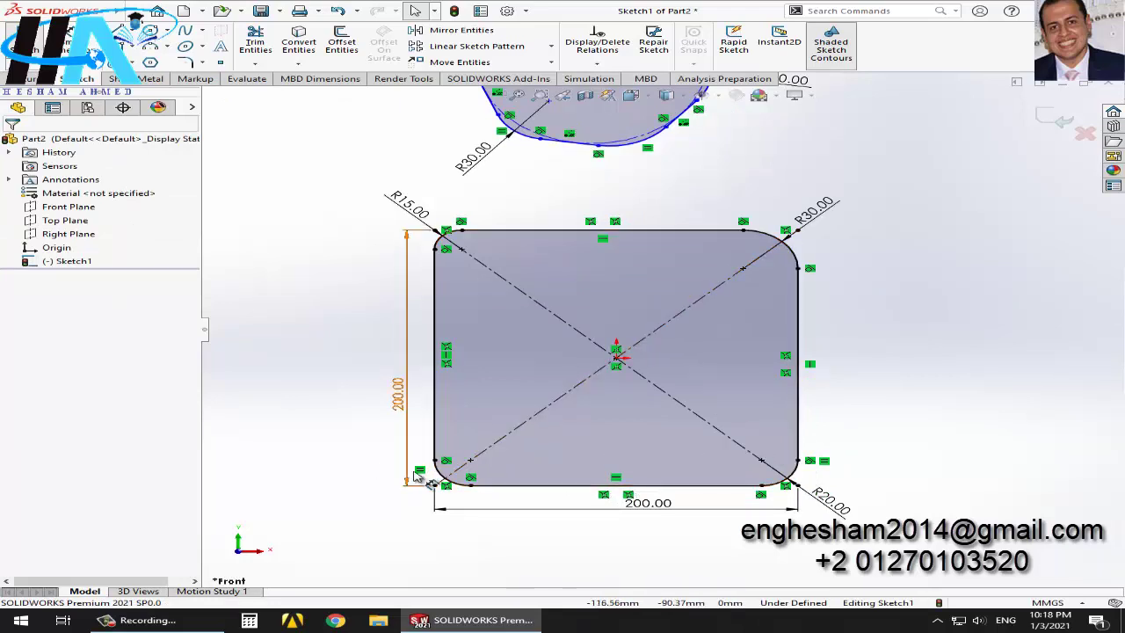
scroll(664, 331, "up", 3)
scroll(704, 211, "up", 1)
scroll(683, 282, "down", 1)
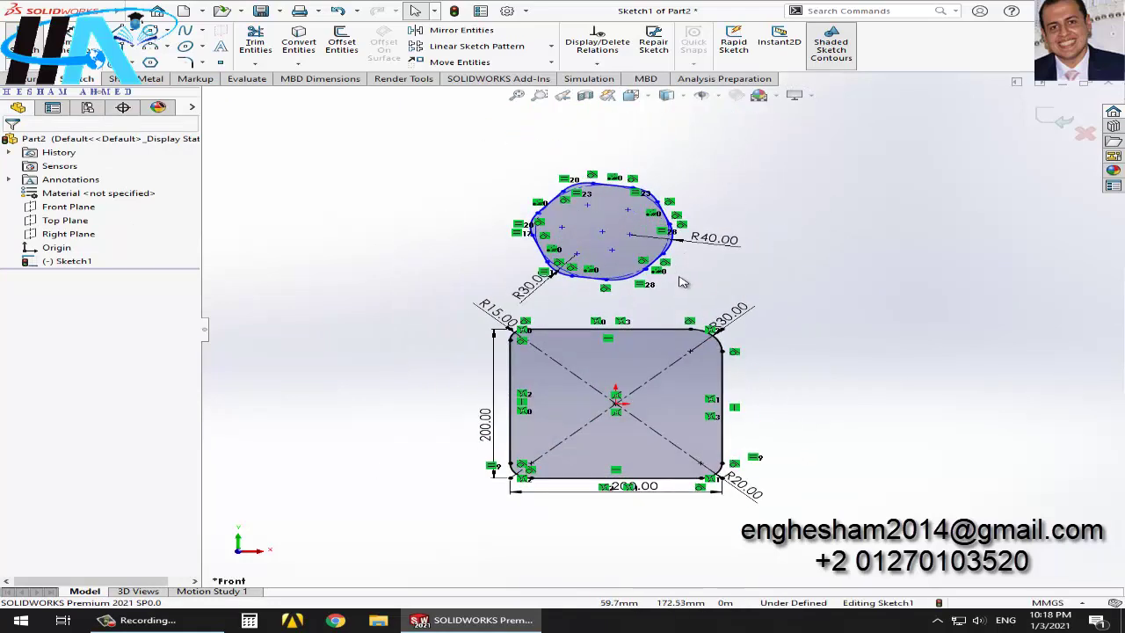